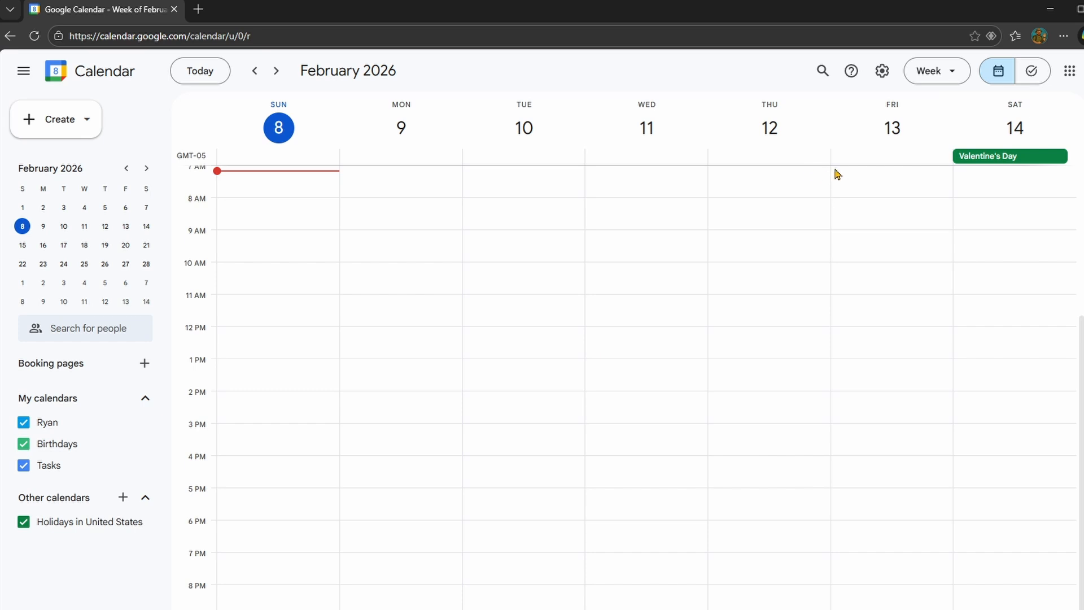
Step: Change the calendar's appearance to the Dark theme and apply it
{"action": "left_click", "coordinate": [883, 73]}
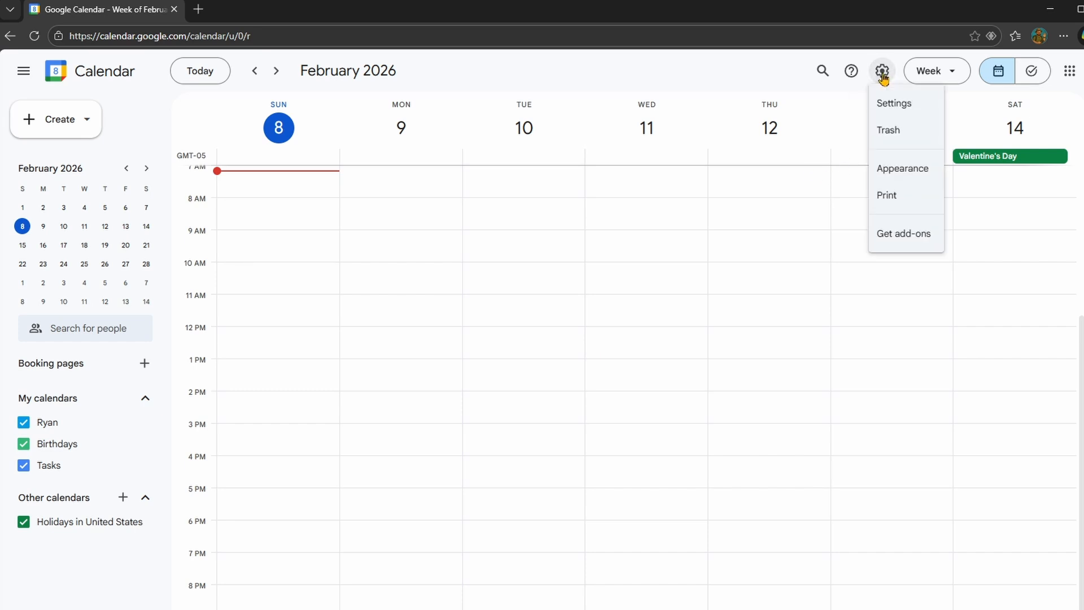
{"action": "left_click", "coordinate": [889, 172]}
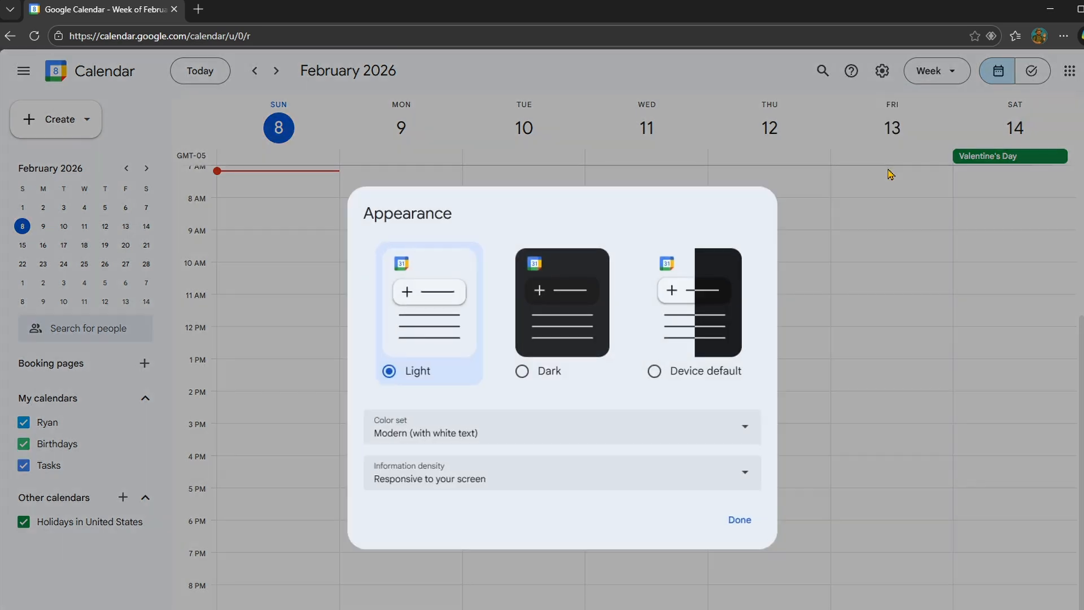
{"action": "left_click", "coordinate": [544, 357]}
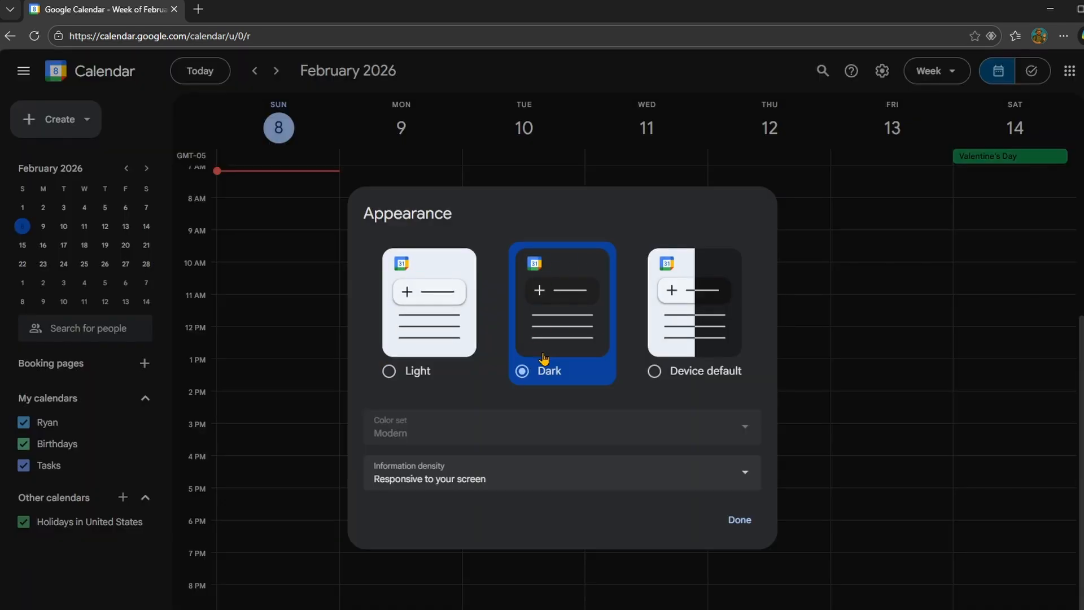
{"action": "left_click", "coordinate": [733, 520]}
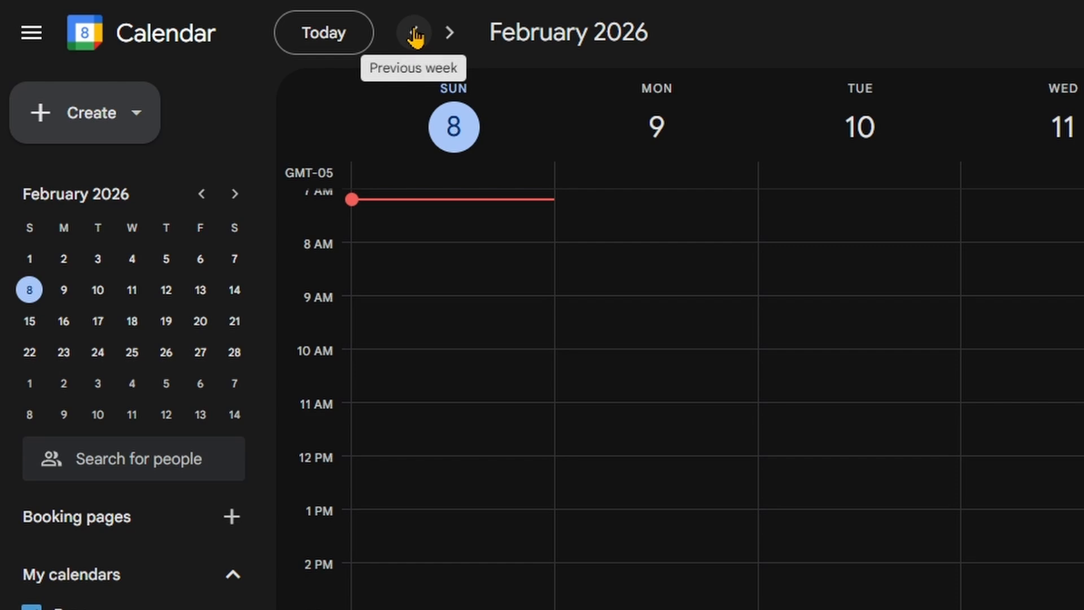
Step: Page the week view forward one week and return to the current week, twice
{"action": "left_click", "coordinate": [450, 33]}
{"action": "left_click", "coordinate": [415, 33]}
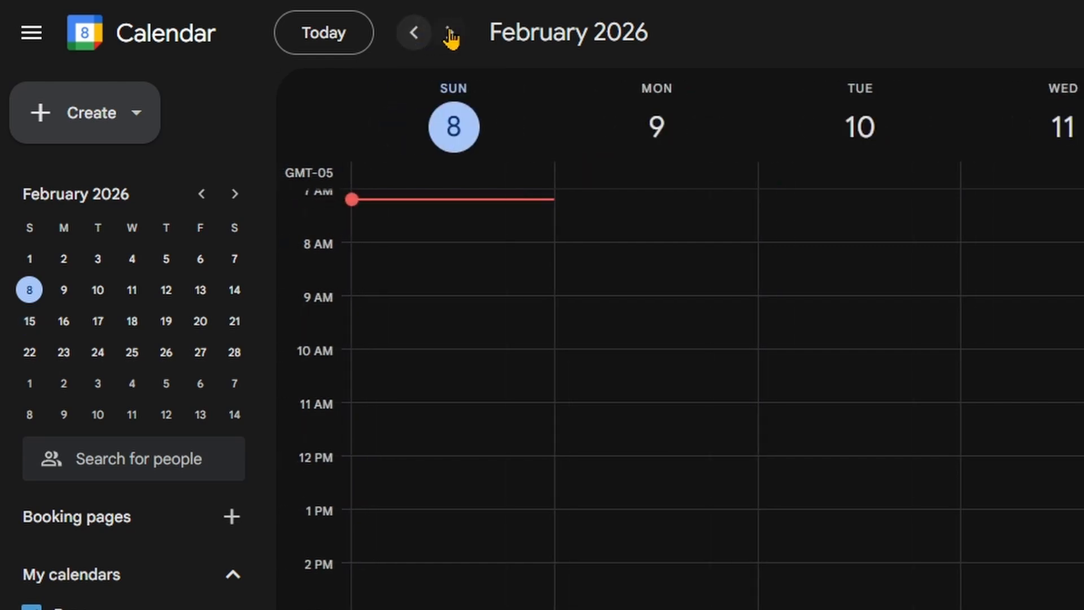
{"action": "left_click", "coordinate": [450, 32]}
{"action": "left_click", "coordinate": [415, 33]}
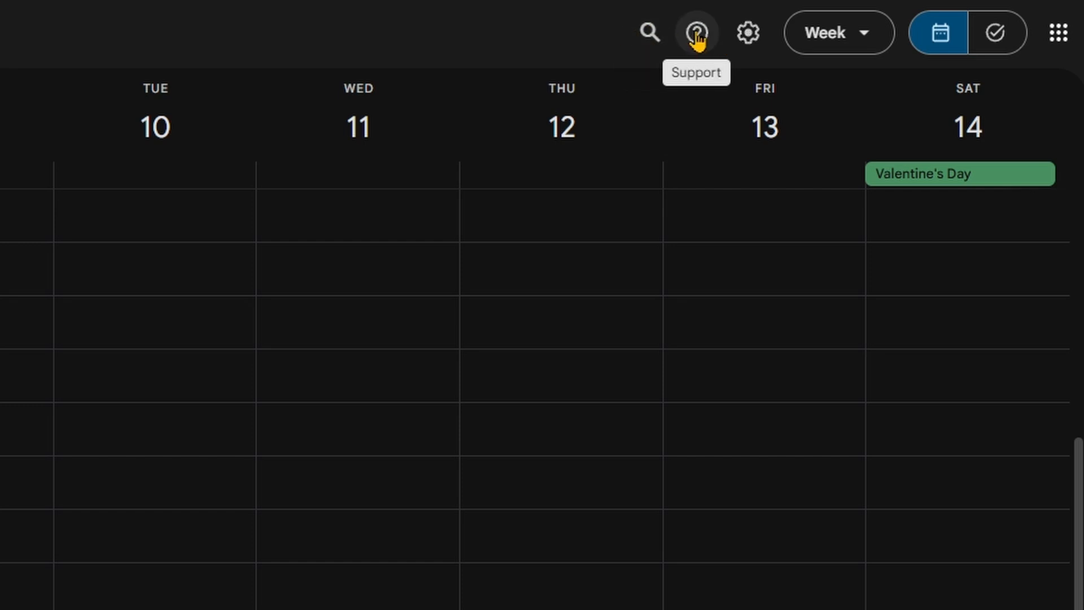
{"action": "left_click", "coordinate": [747, 35]}
{"action": "left_click", "coordinate": [746, 37]}
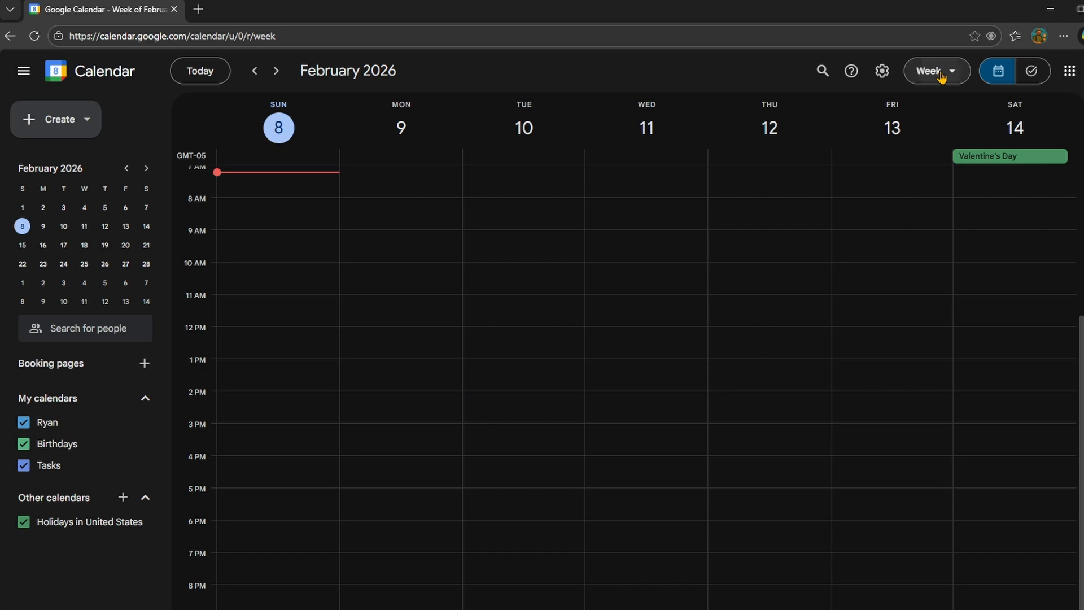
Step: Show the calendar in Day view and return to Week view
{"action": "left_click", "coordinate": [941, 77]}
{"action": "left_click", "coordinate": [937, 107]}
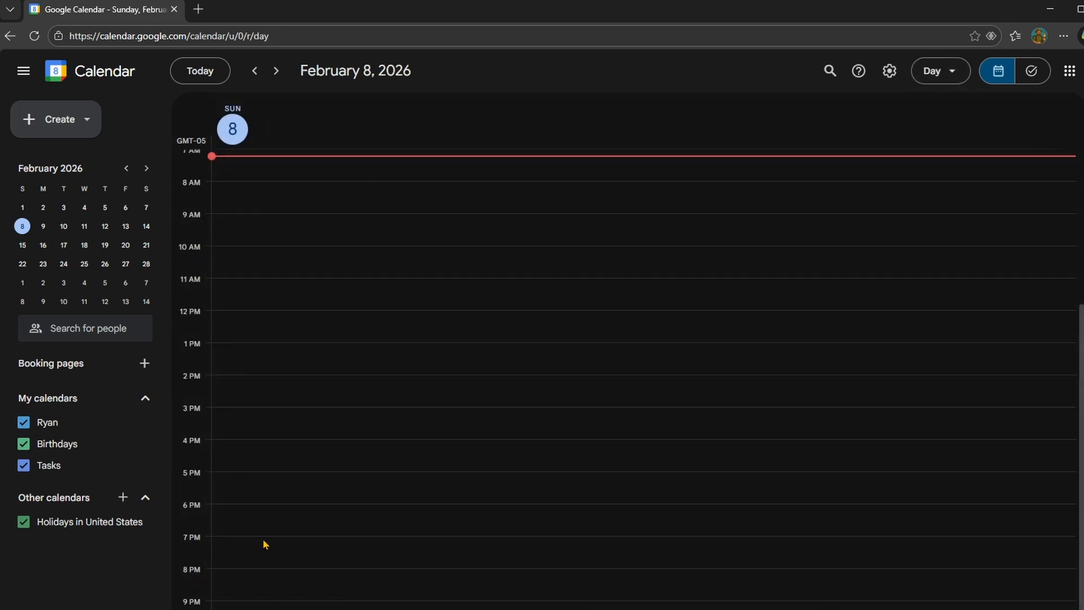
{"action": "left_click", "coordinate": [948, 70]}
{"action": "left_click", "coordinate": [948, 135]}
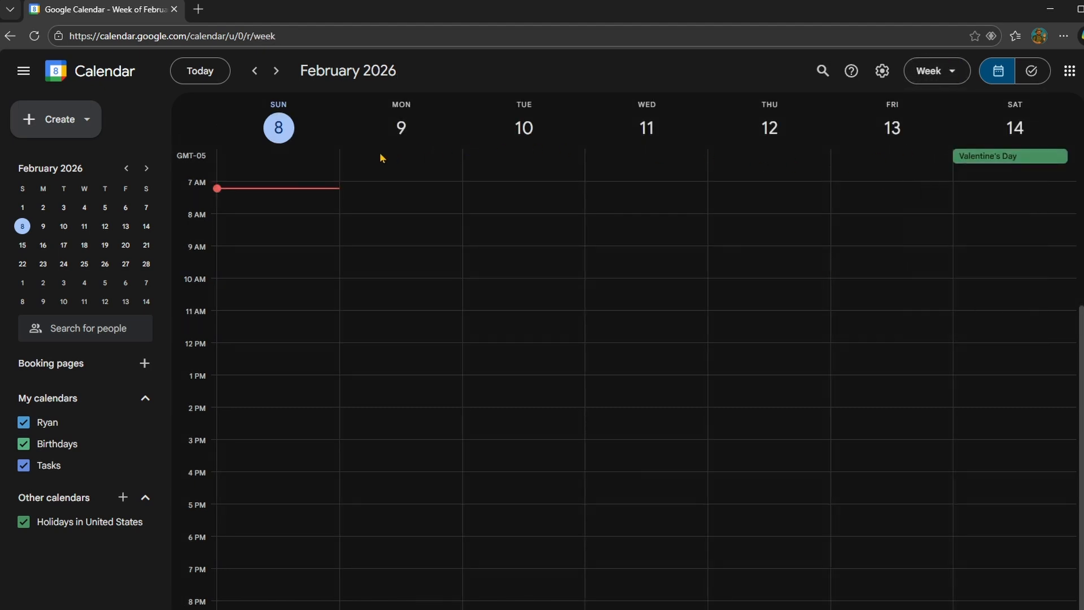
Step: Show the calendar in Month view, followed by Year view
{"action": "left_click", "coordinate": [937, 71]}
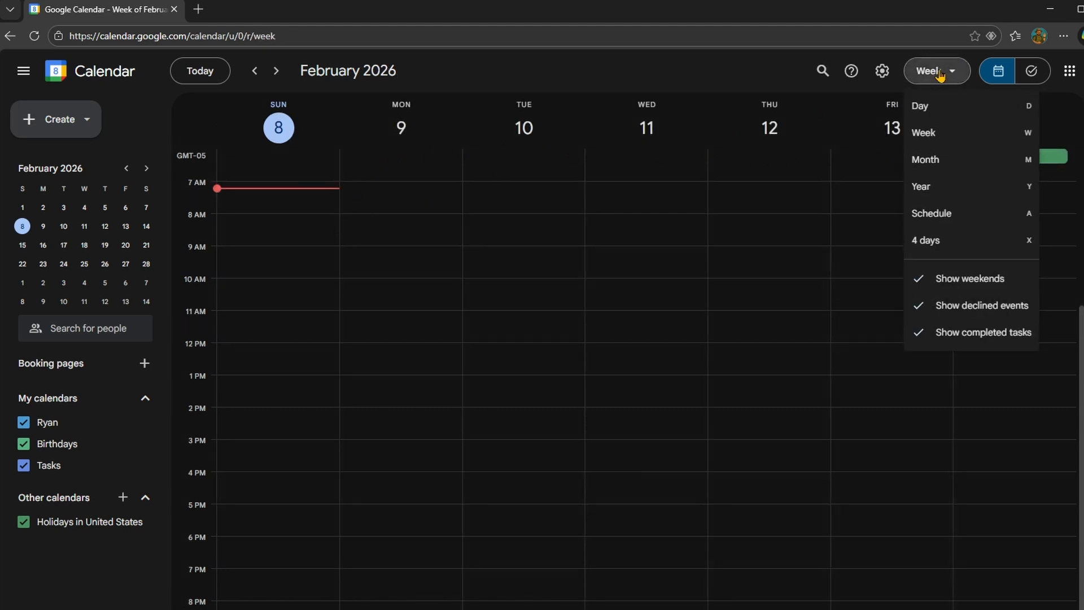
{"action": "left_click", "coordinate": [943, 157]}
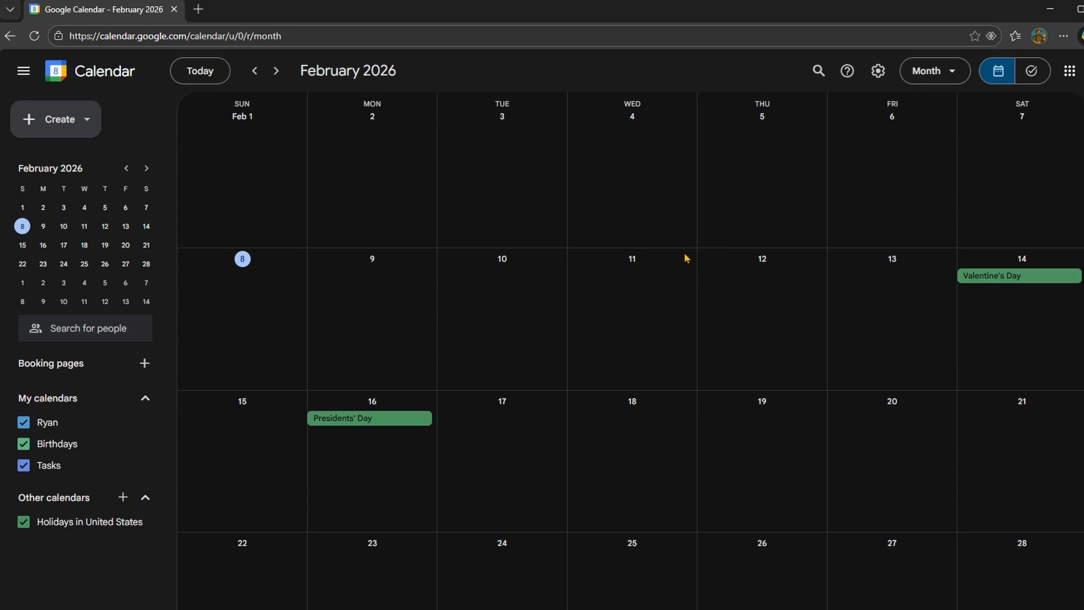
{"action": "left_click", "coordinate": [955, 72]}
{"action": "left_click", "coordinate": [941, 192]}
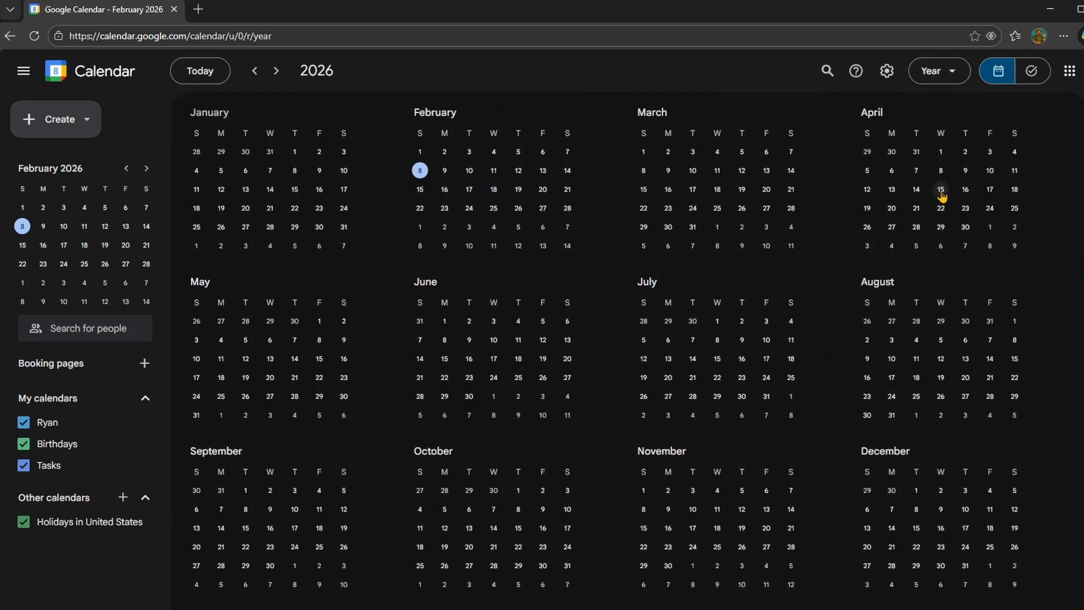
Step: Show the calendar in Schedule view and 4 days view, and return to Week view
{"action": "left_click", "coordinate": [940, 63]}
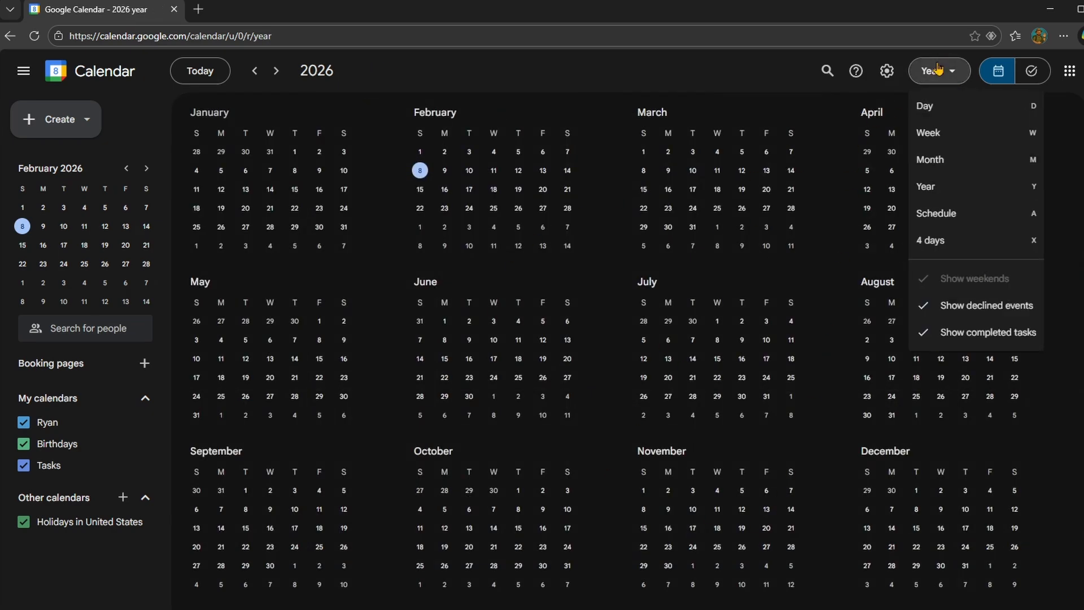
{"action": "left_click", "coordinate": [970, 214]}
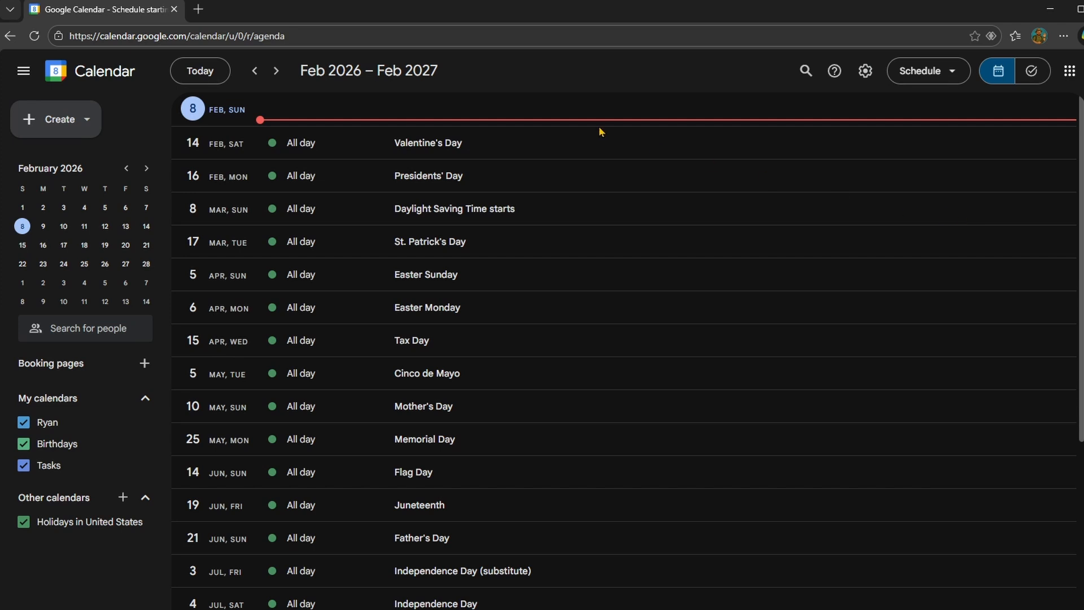
{"action": "left_click", "coordinate": [938, 72]}
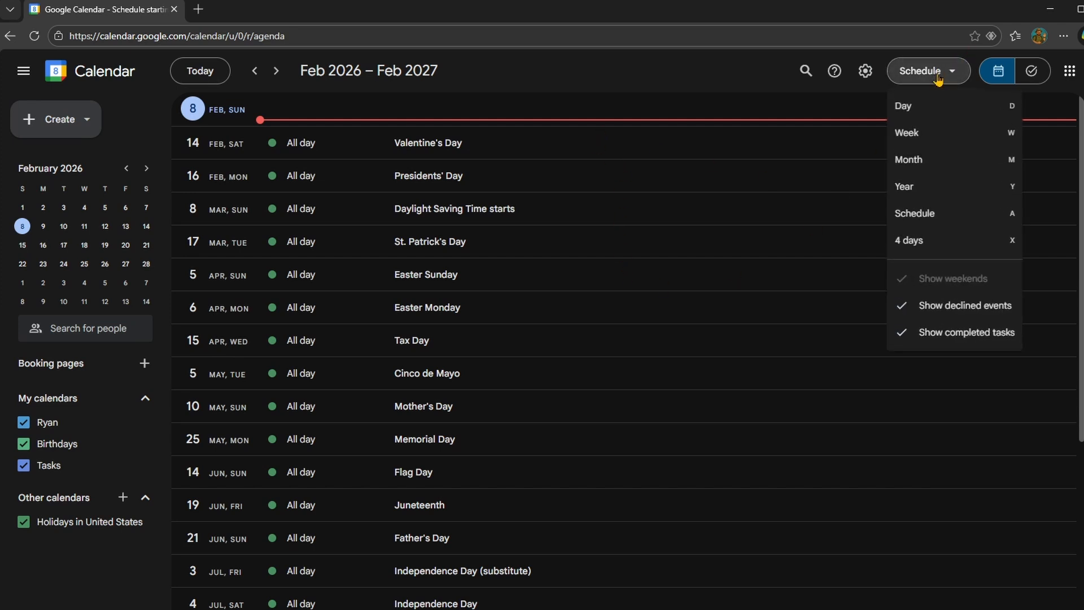
{"action": "left_click", "coordinate": [939, 242]}
{"action": "left_click", "coordinate": [934, 81]}
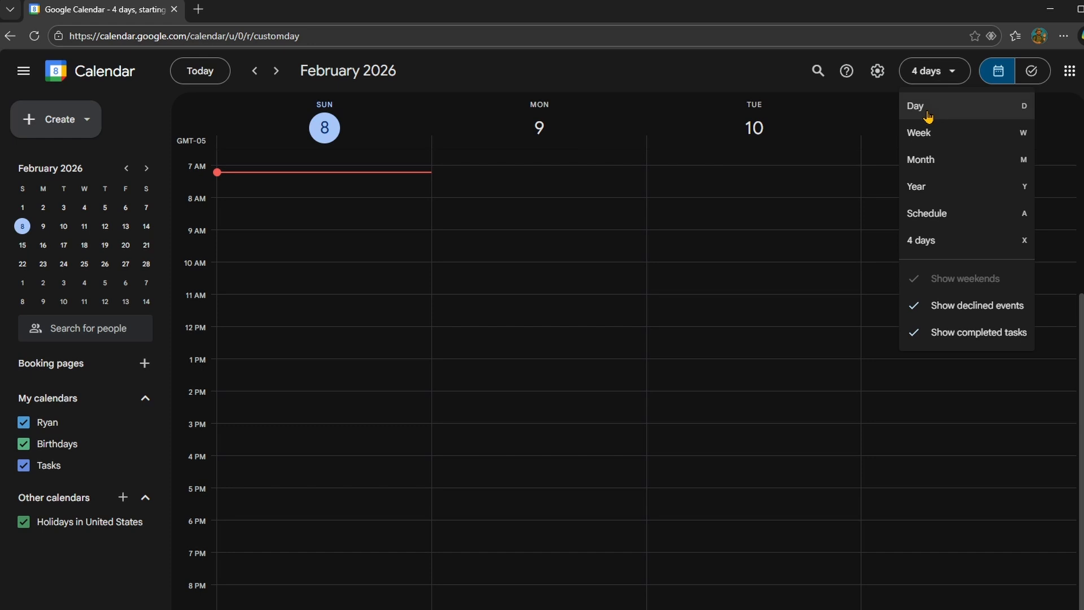
{"action": "left_click", "coordinate": [930, 133]}
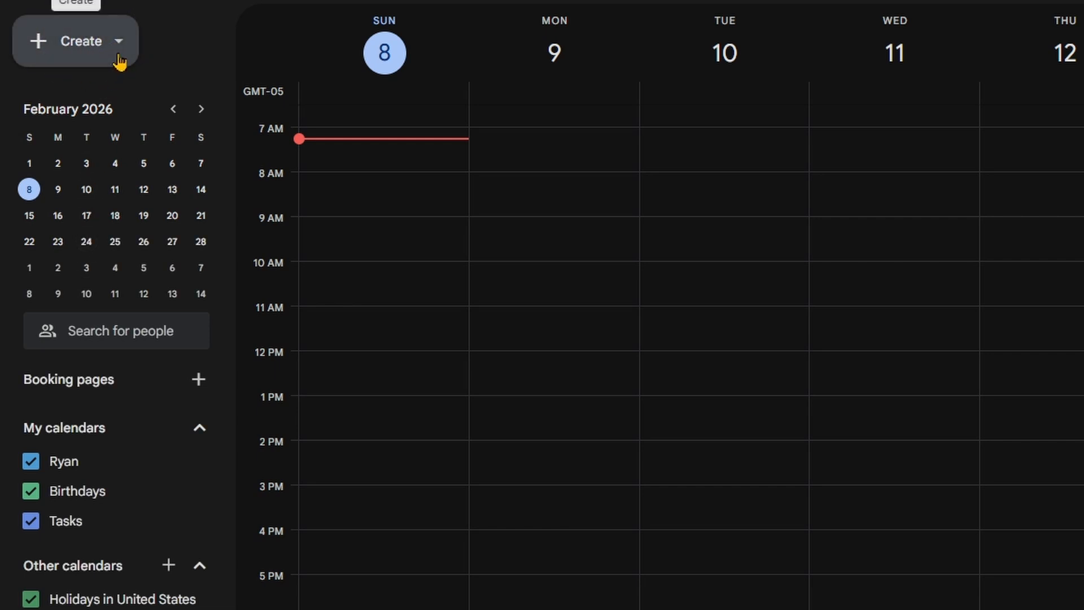
Step: Jump to several February 2026 dates and March 6 using the mini calendar, and return to February 8
{"action": "left_click", "coordinate": [88, 191]}
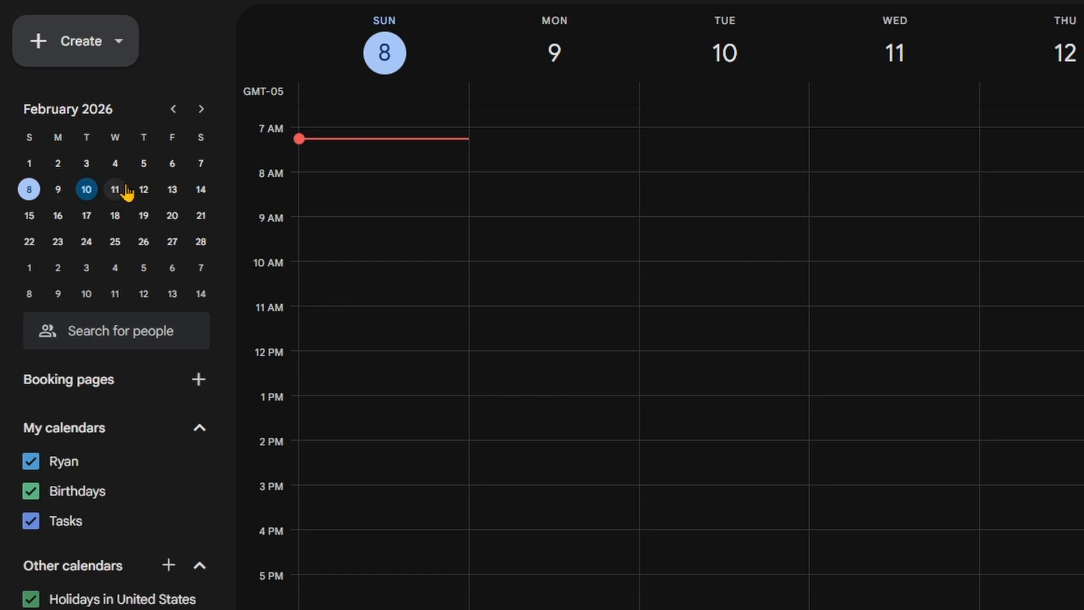
{"action": "left_click", "coordinate": [117, 192]}
{"action": "left_click", "coordinate": [114, 241]}
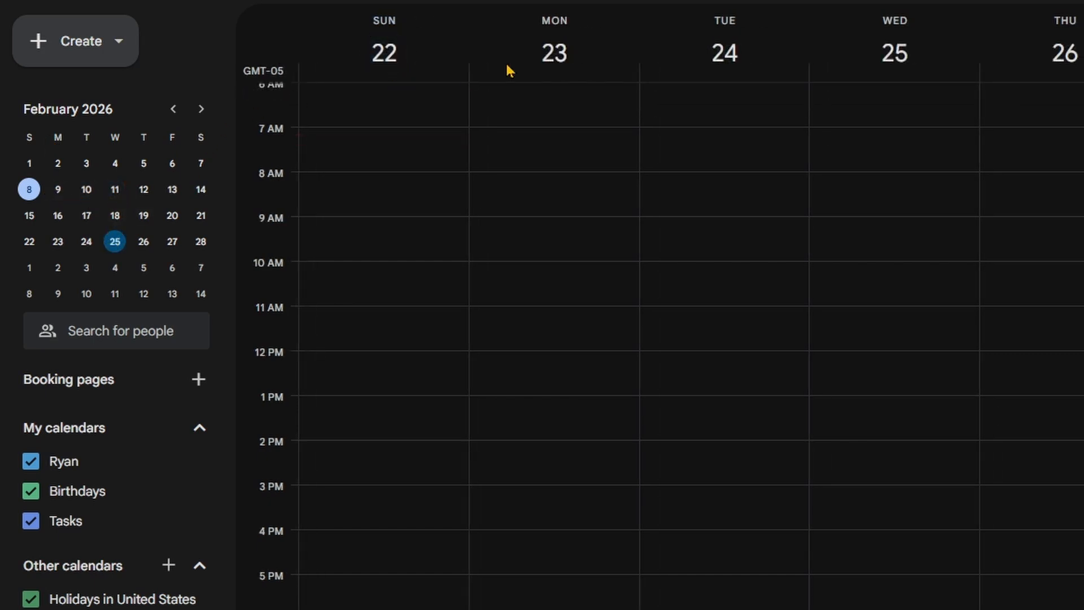
{"action": "left_click", "coordinate": [172, 241]}
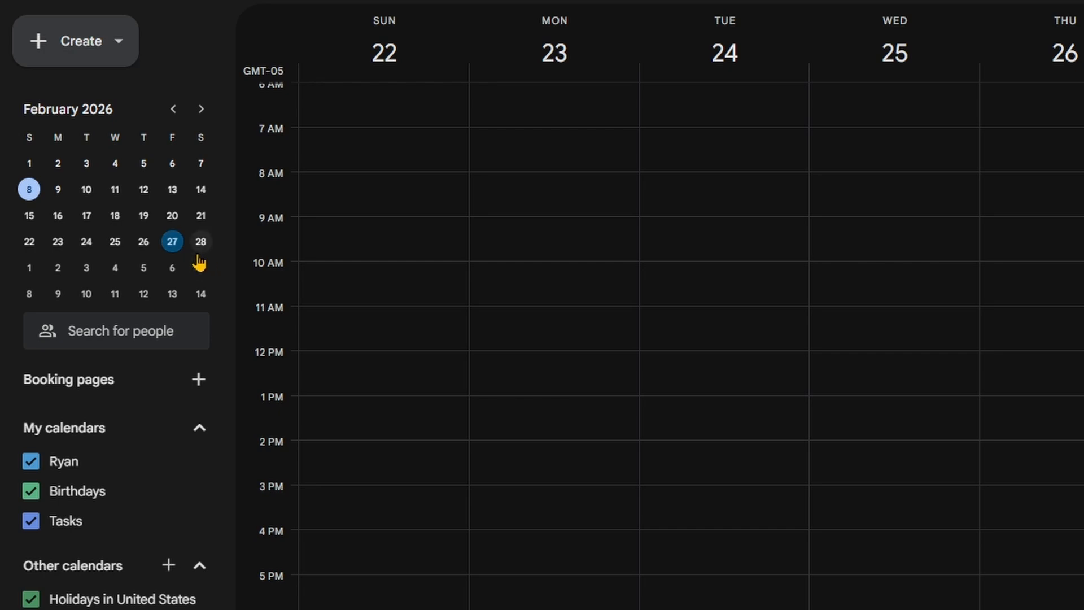
{"action": "left_click", "coordinate": [172, 268]}
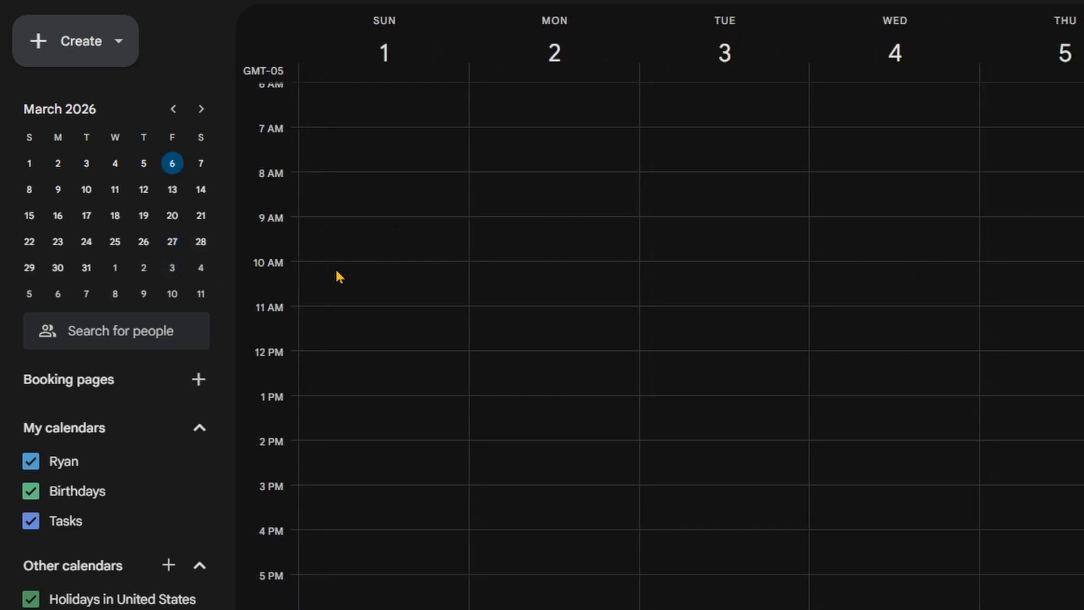
{"action": "left_click", "coordinate": [173, 110]}
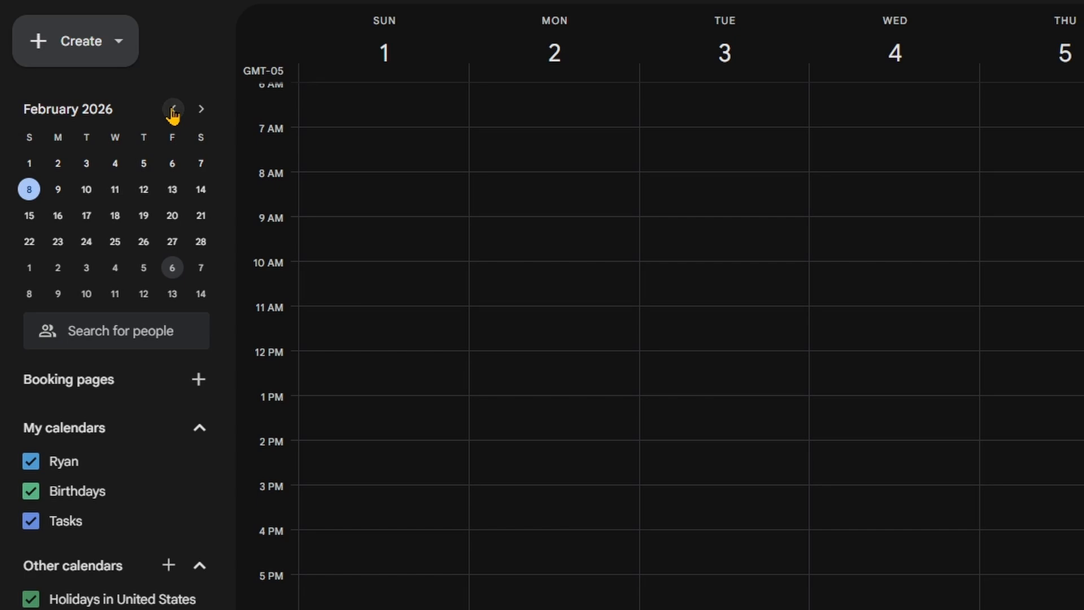
{"action": "left_click", "coordinate": [29, 189]}
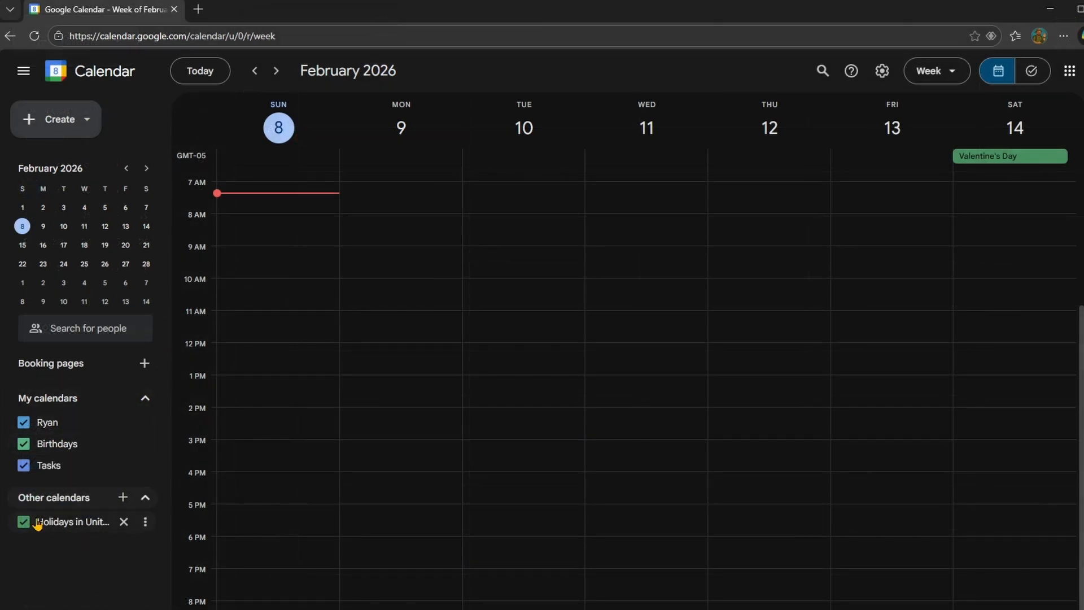
Step: Switch the calendar to Month view and hide the Birthdays and Tasks calendars
{"action": "left_click", "coordinate": [935, 71]}
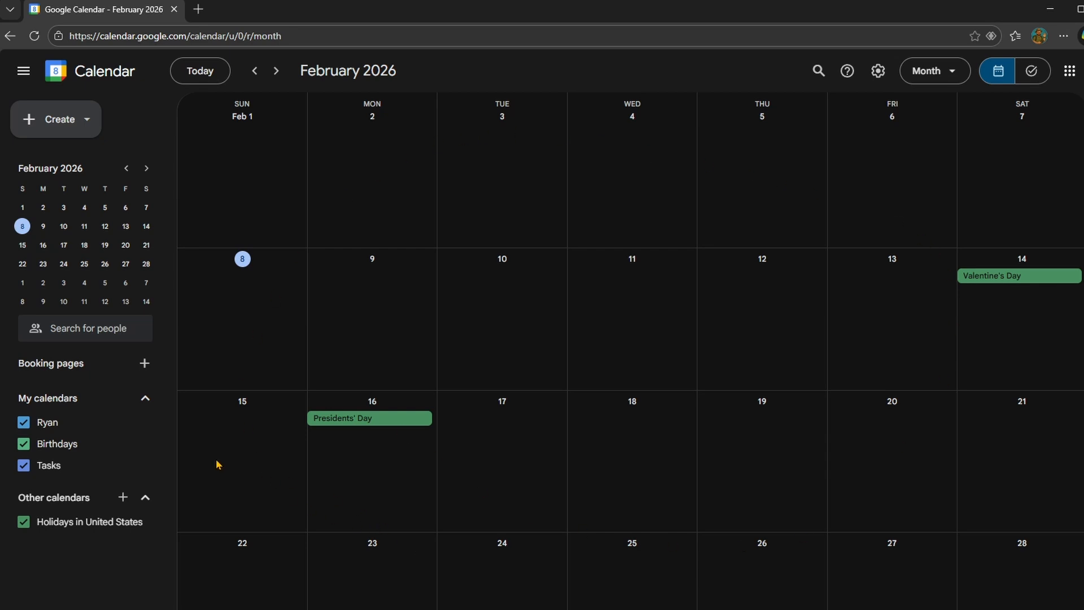
{"action": "left_click", "coordinate": [23, 444]}
{"action": "left_click", "coordinate": [25, 466]}
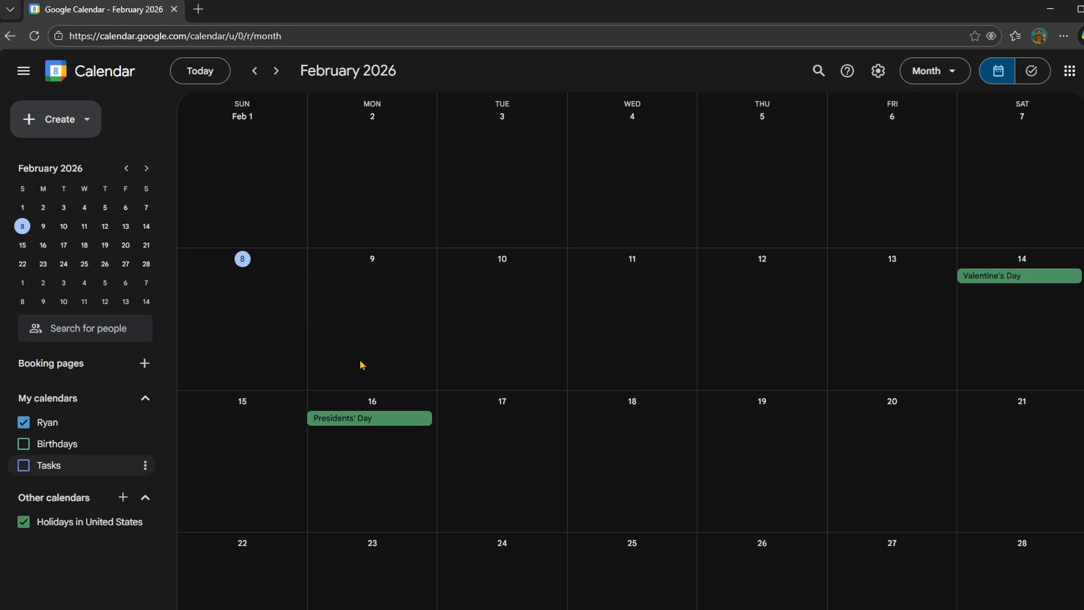
Step: Hide the Holidays in United States calendar and show it again
{"action": "left_click", "coordinate": [28, 522]}
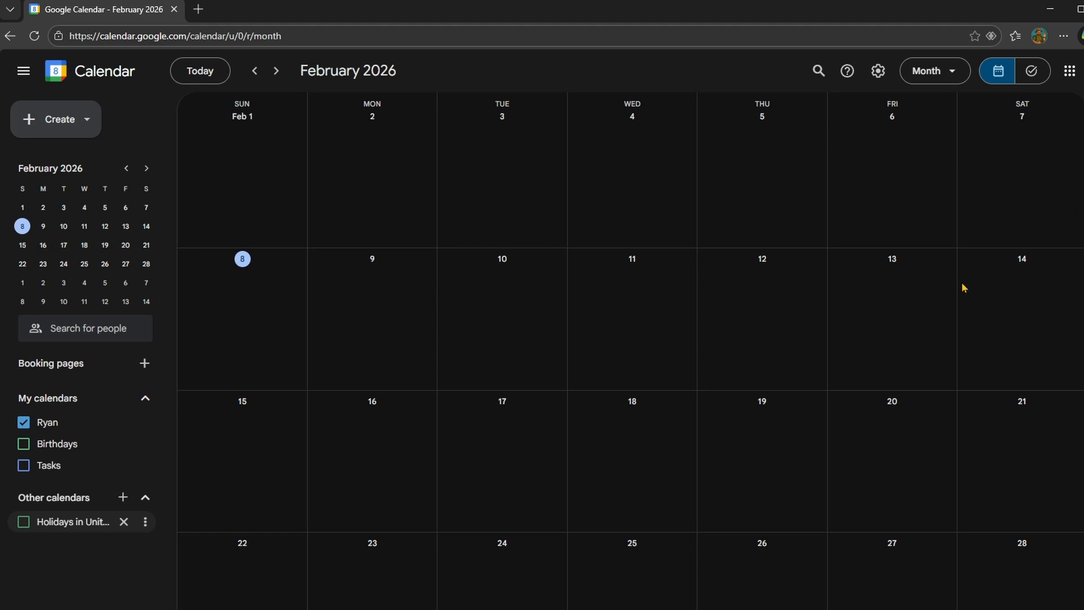
{"action": "left_click", "coordinate": [23, 522]}
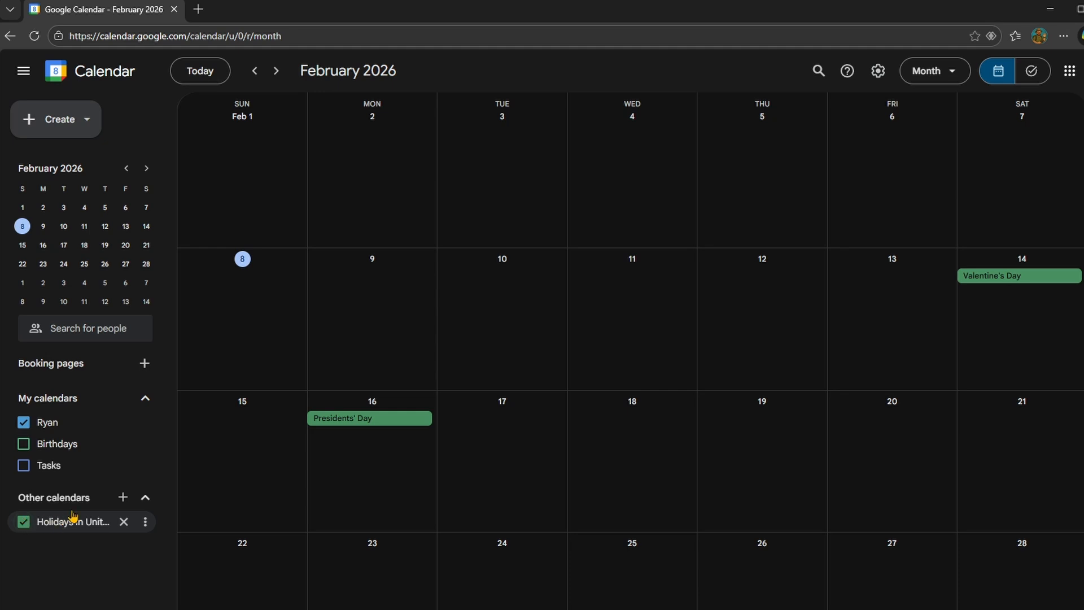
Step: Open the option for creating a new calendar under Other calendars
{"action": "left_click", "coordinate": [123, 500]}
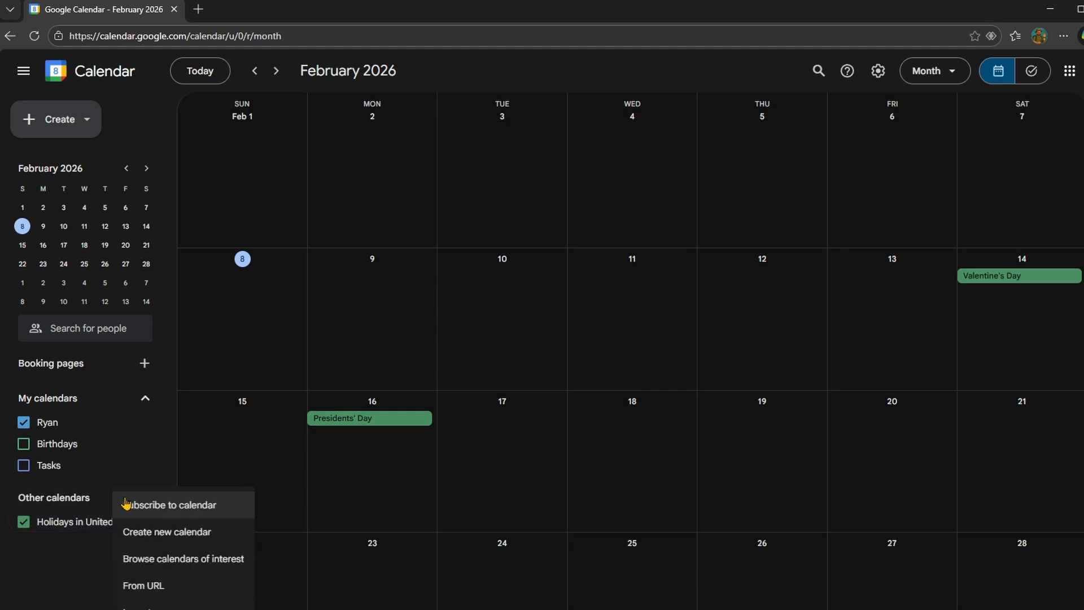
{"action": "left_click", "coordinate": [192, 536]}
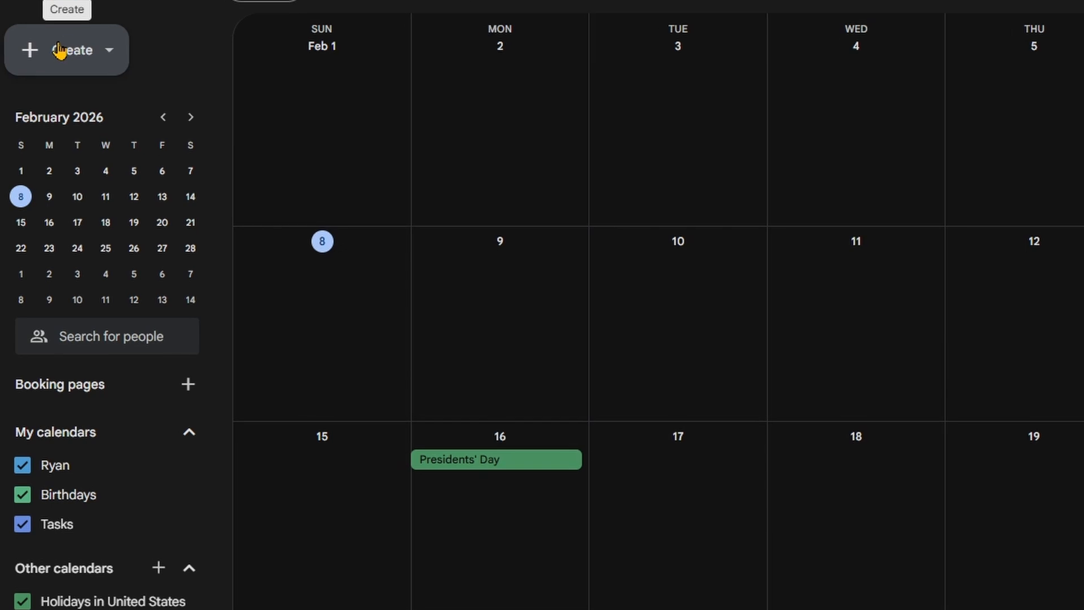
Step: Start a new event titled "Doctor's Appointment" and set its date to Monday, February 9
{"action": "left_click", "coordinate": [59, 51]}
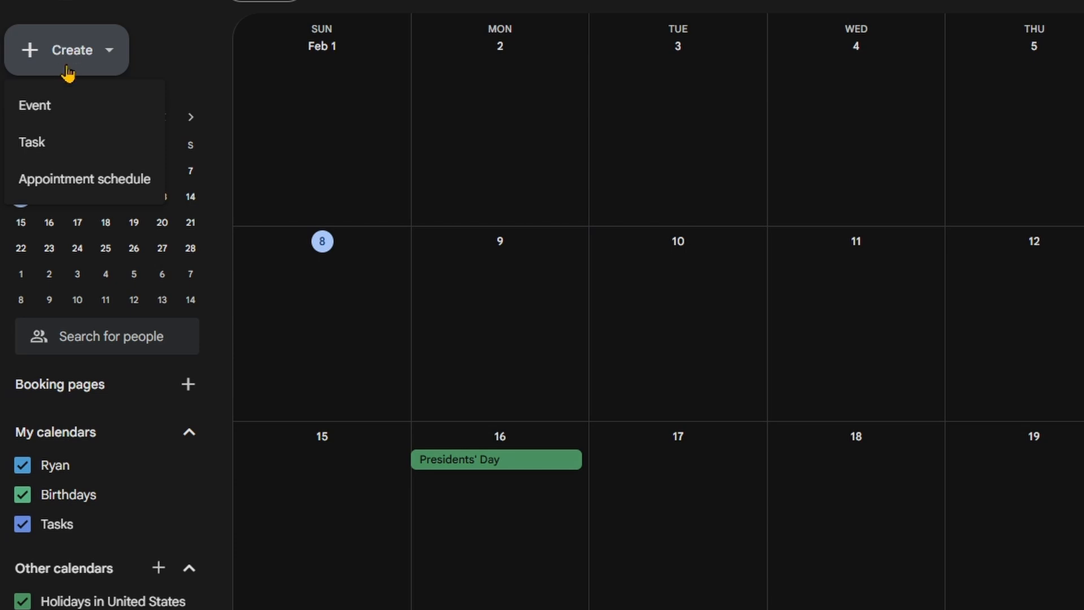
{"action": "left_click", "coordinate": [39, 115]}
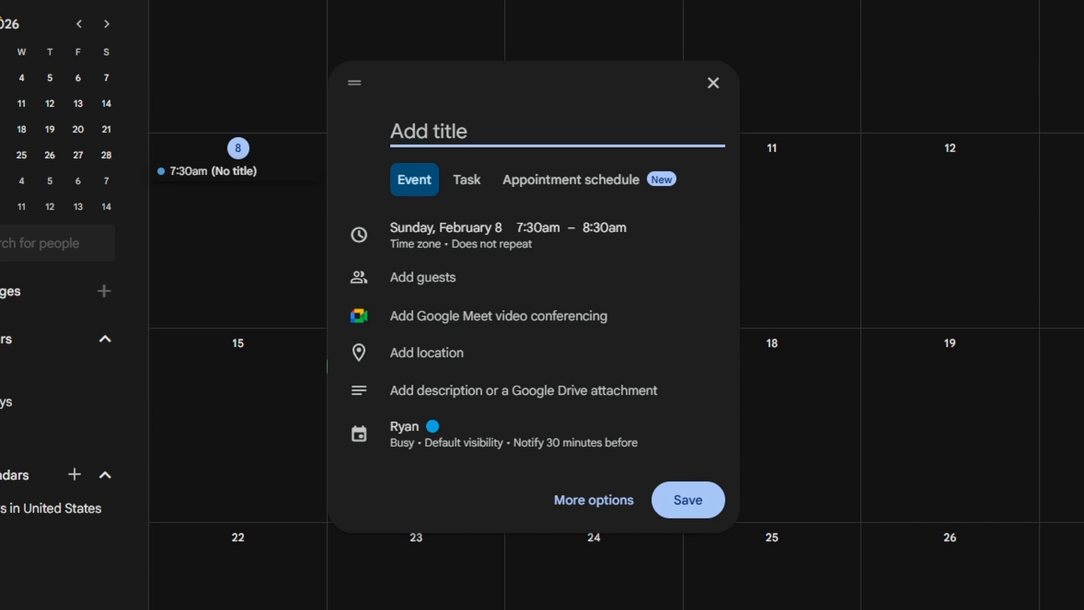
{"action": "type", "text": "Doct"}
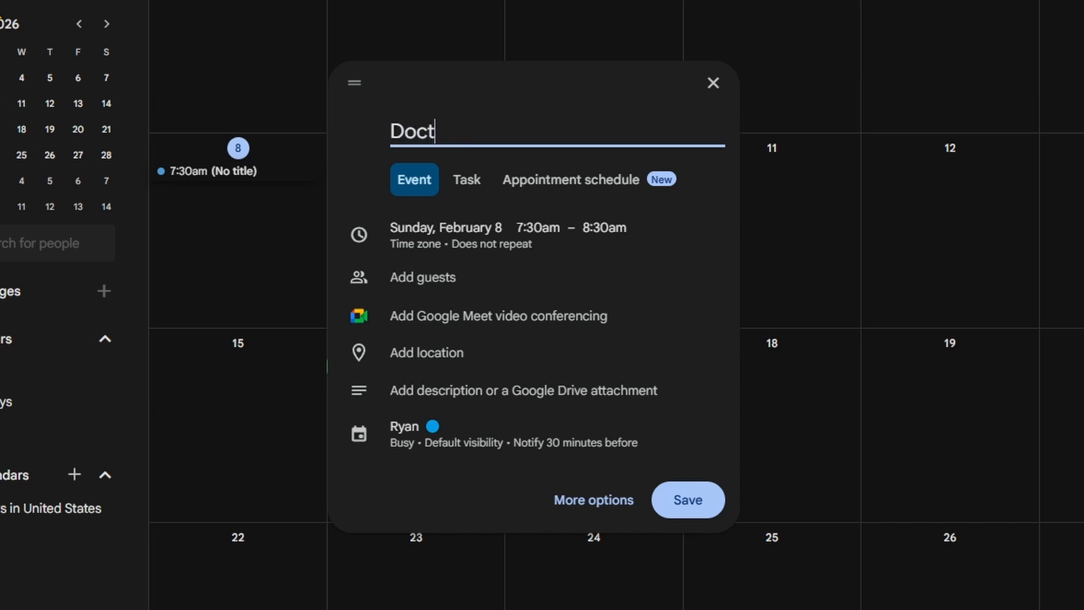
{"action": "type", "text": "or's Appointment"}
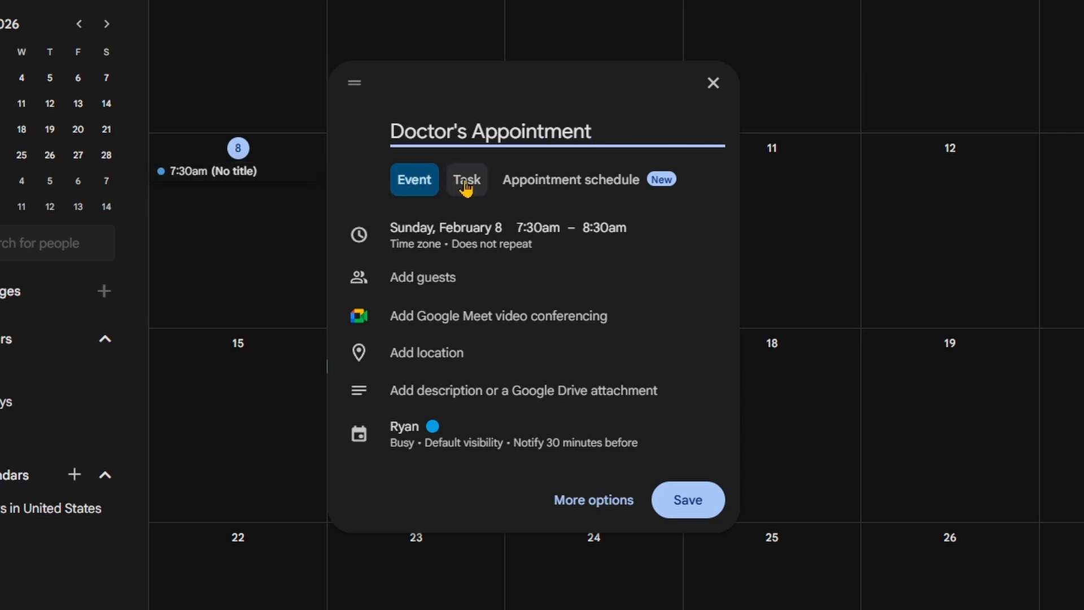
{"action": "left_click", "coordinate": [428, 230]}
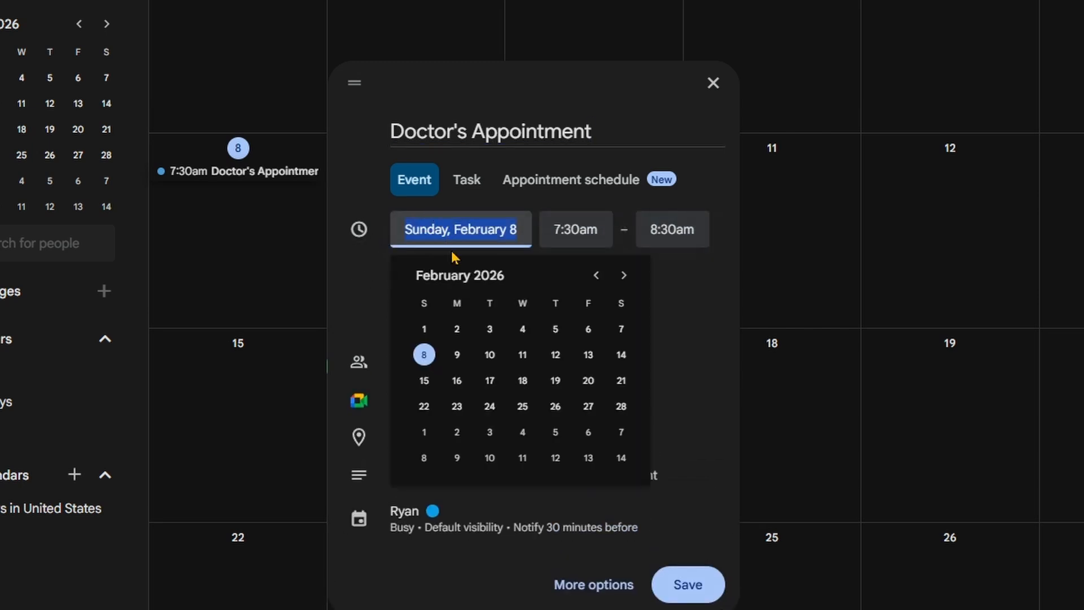
{"action": "left_click", "coordinate": [459, 356]}
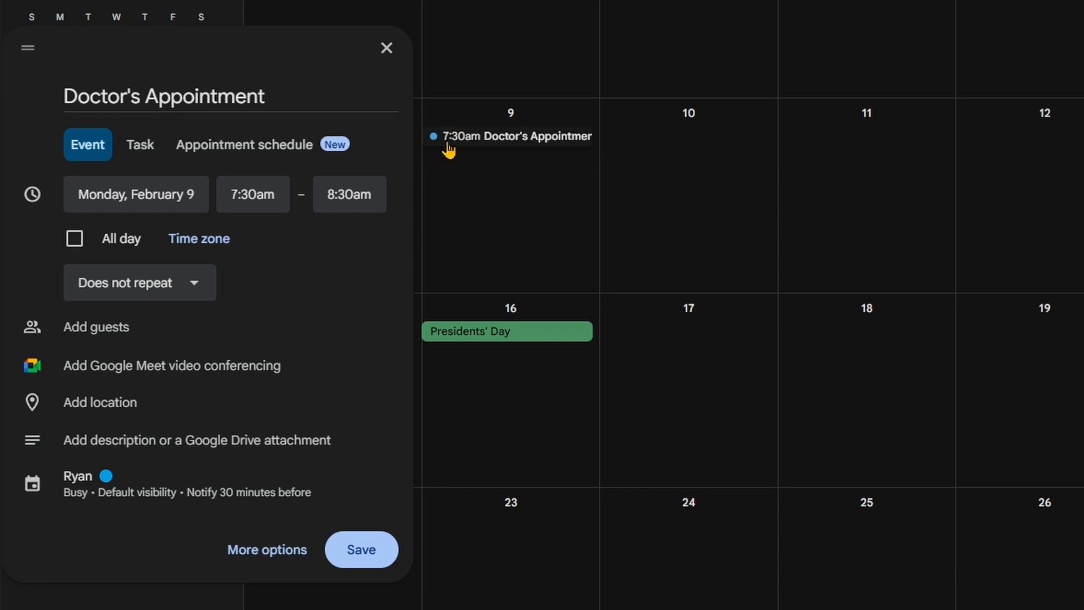
Step: Set the Doctor's Appointment start time to 9:00am
{"action": "left_click", "coordinate": [254, 195]}
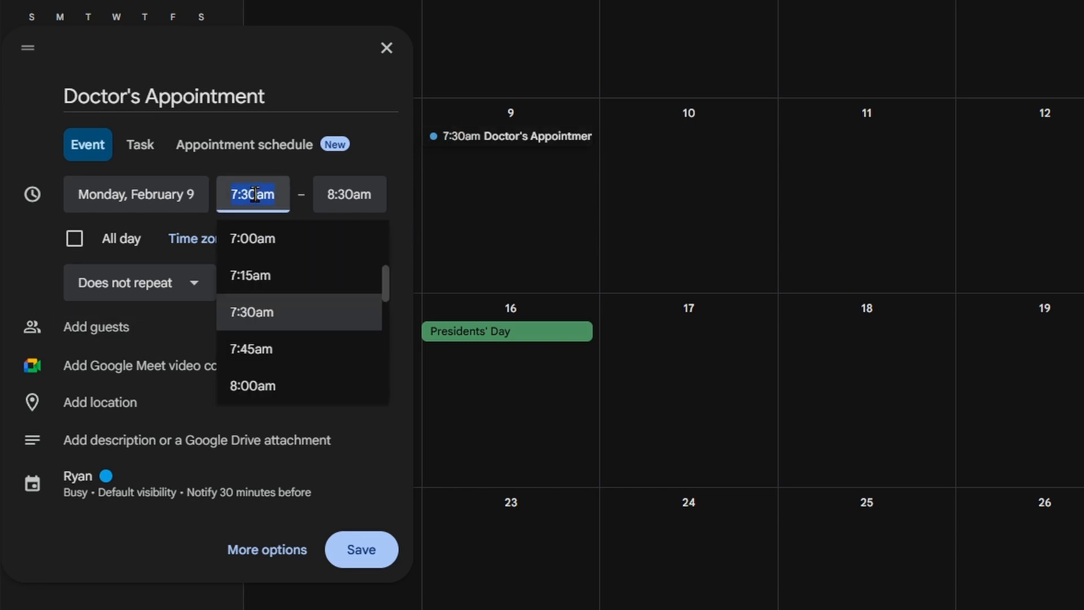
{"action": "scroll", "coordinate": [331, 280], "scroll_direction": "down", "scroll_amount": 3}
{"action": "left_click", "coordinate": [279, 350]}
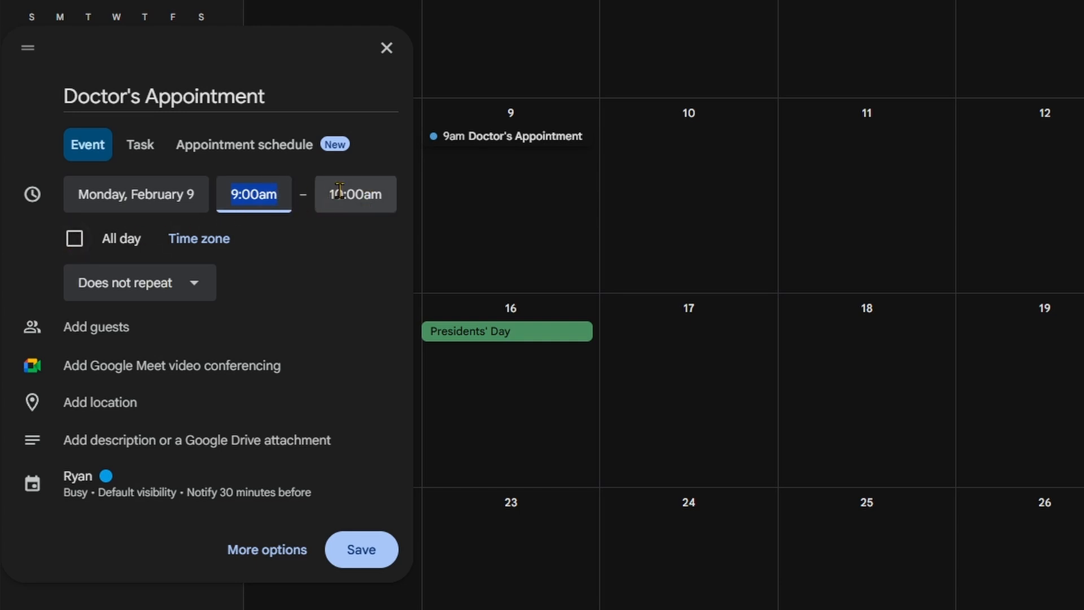
Step: Mark the event as all day and revert it to a timed event
{"action": "left_click", "coordinate": [74, 241]}
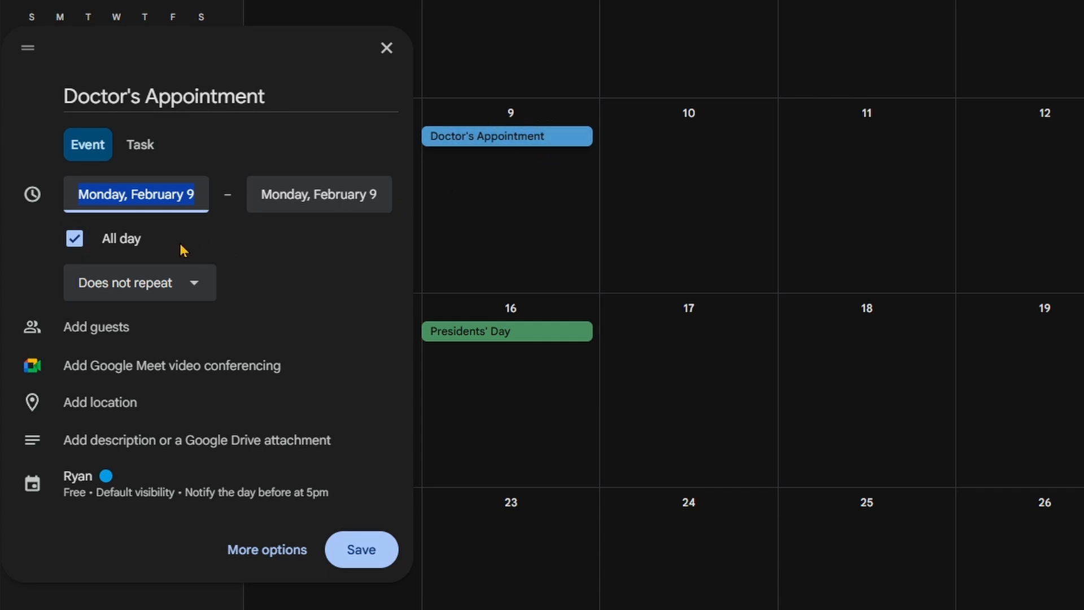
{"action": "left_click", "coordinate": [74, 242]}
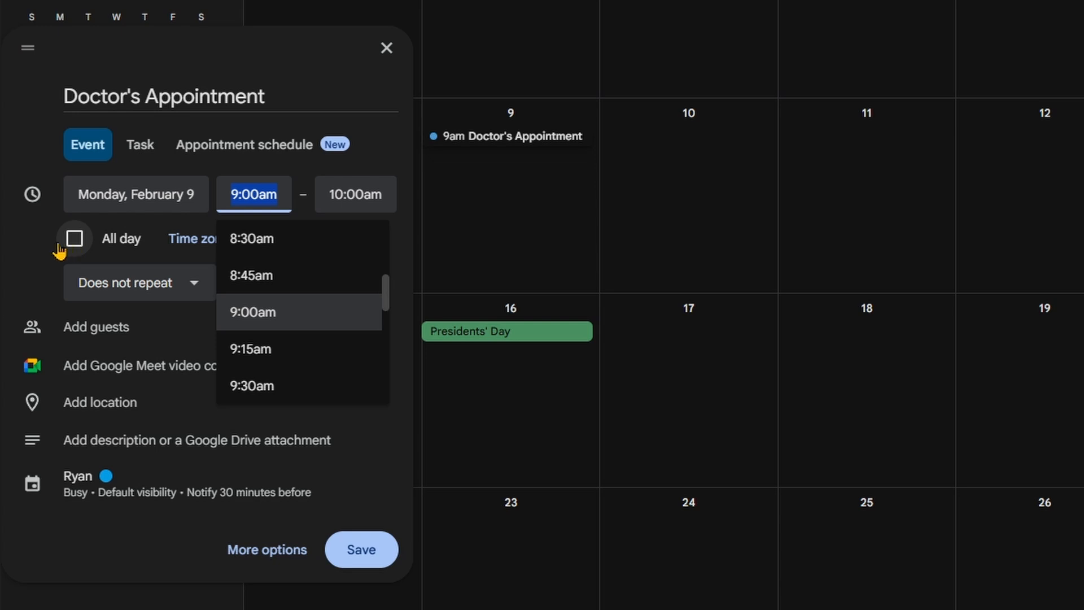
{"action": "left_click", "coordinate": [23, 269]}
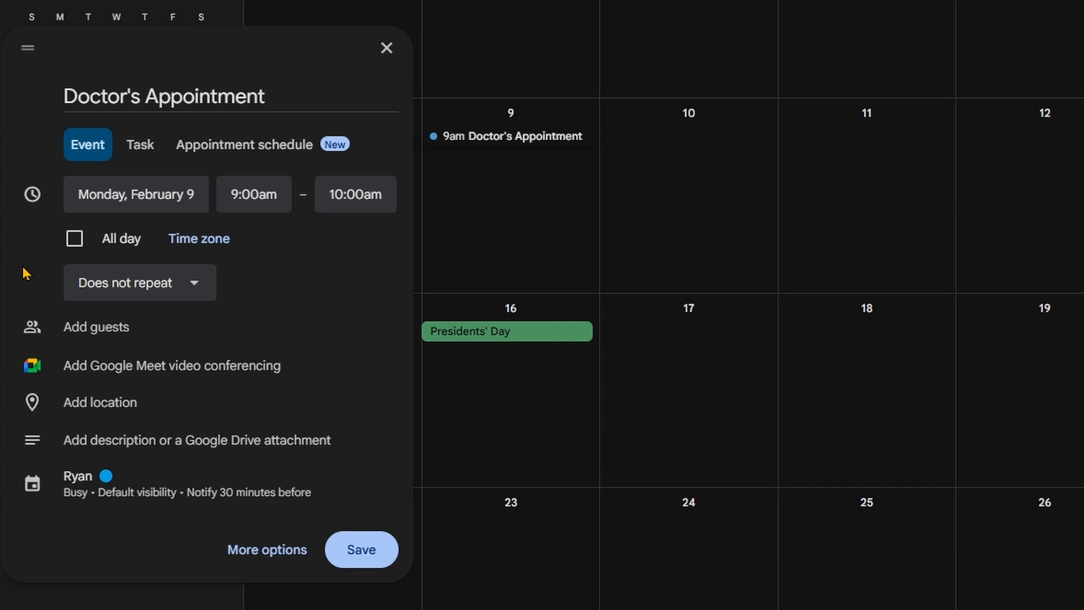
Step: Examine the event's repeat choices and custom recurrence settings without applying a recurrence
{"action": "left_click", "coordinate": [137, 288]}
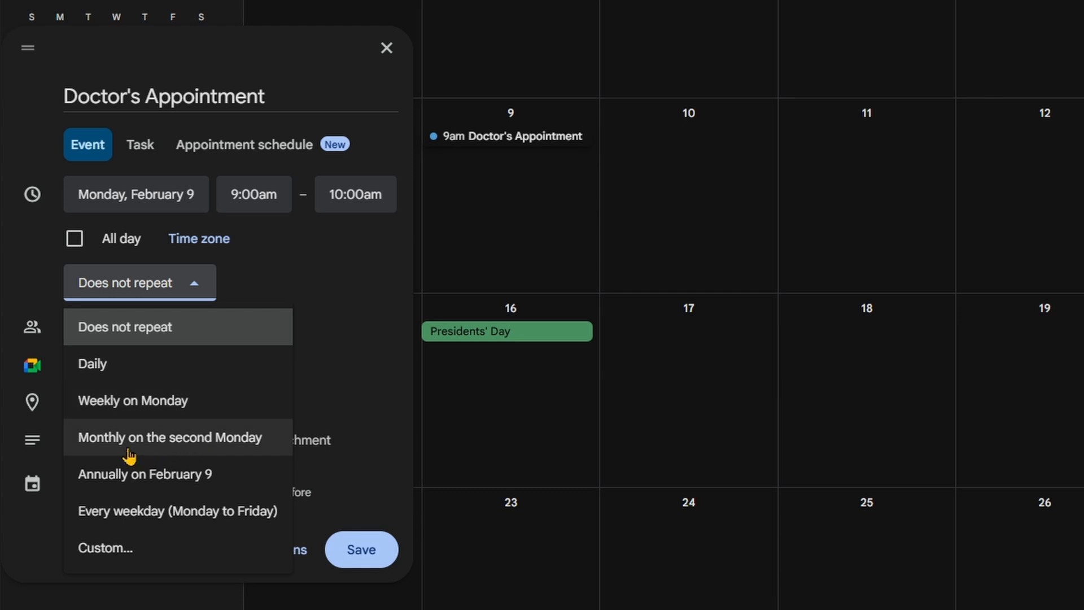
{"action": "left_click", "coordinate": [113, 550]}
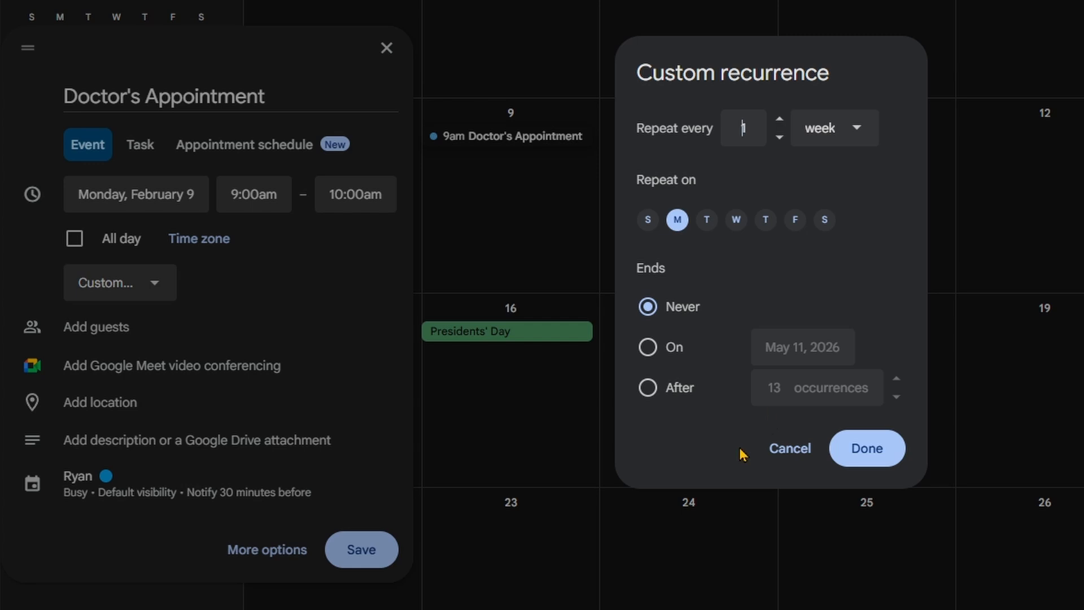
{"action": "left_click", "coordinate": [785, 450]}
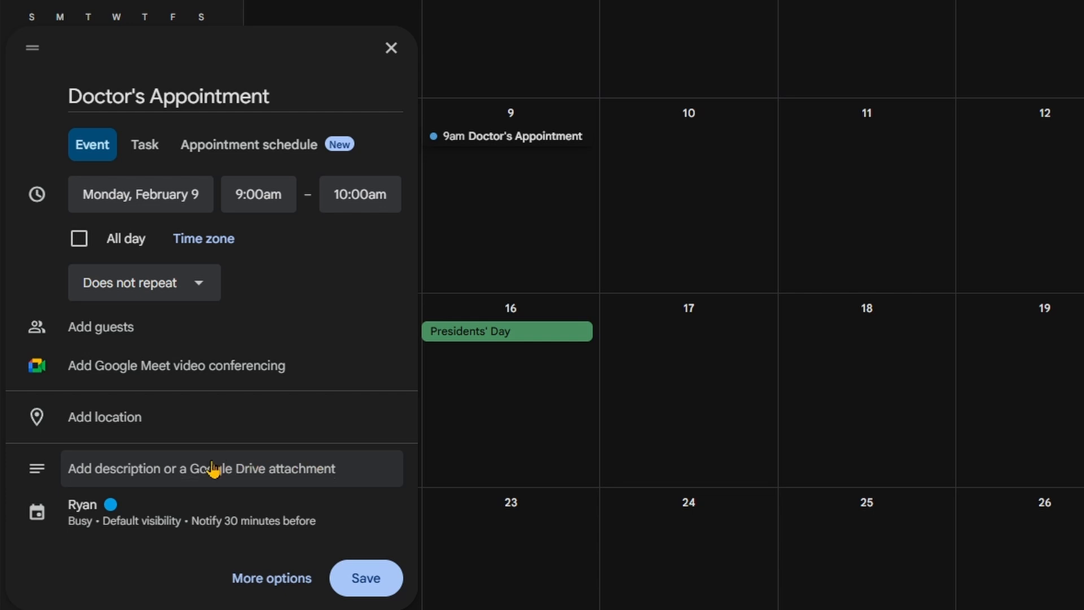
Step: Expand the event's description field and its color, availability, visibility and notification settings
{"action": "left_click", "coordinate": [128, 479]}
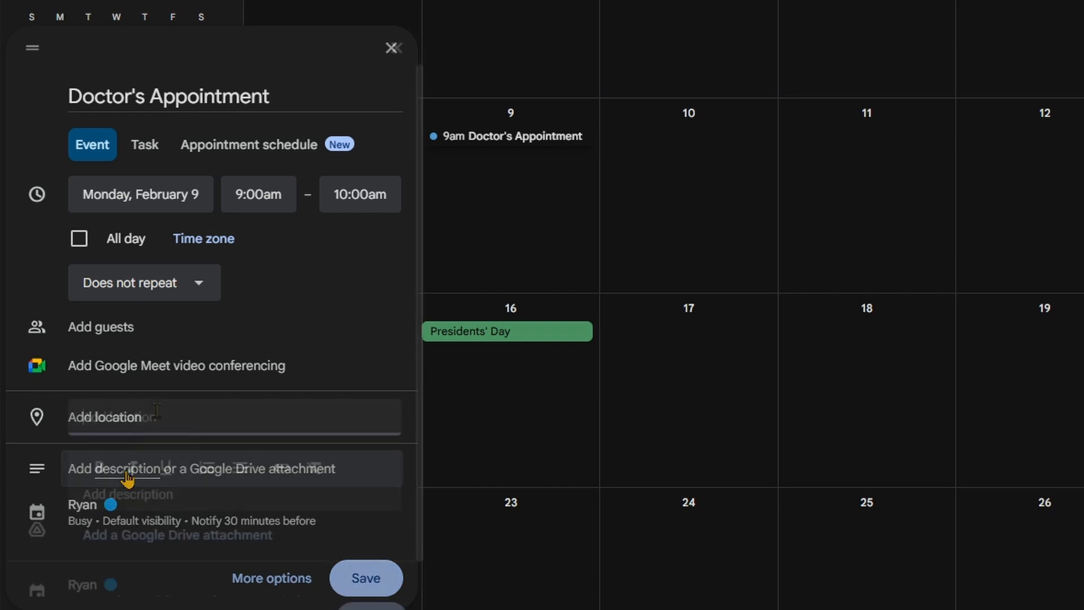
{"action": "left_click", "coordinate": [175, 493]}
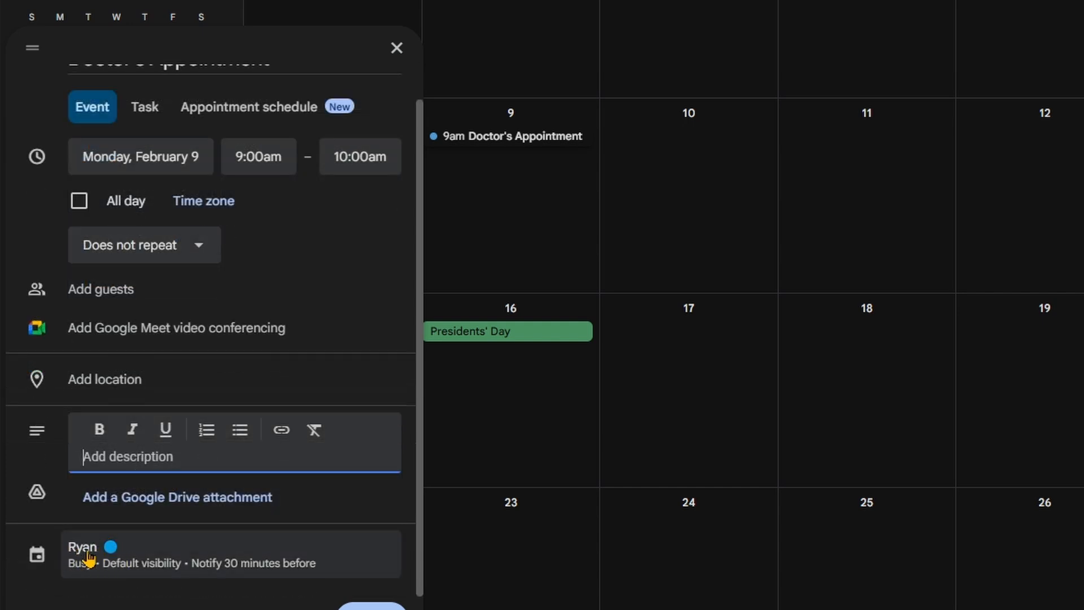
{"action": "left_click", "coordinate": [203, 549]}
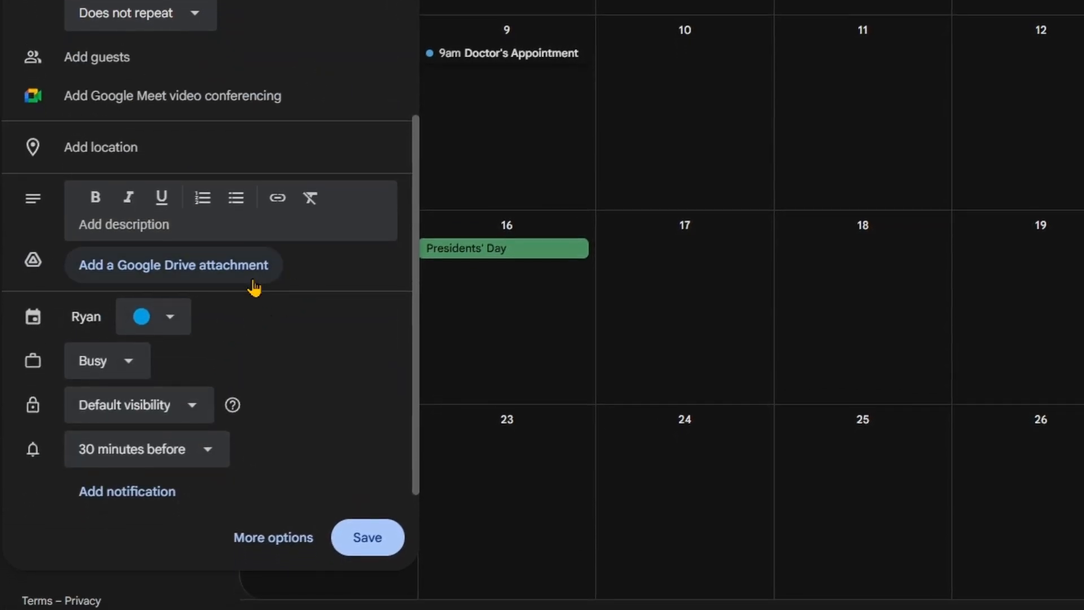
{"action": "scroll", "coordinate": [254, 288], "scroll_direction": "down", "scroll_amount": 1}
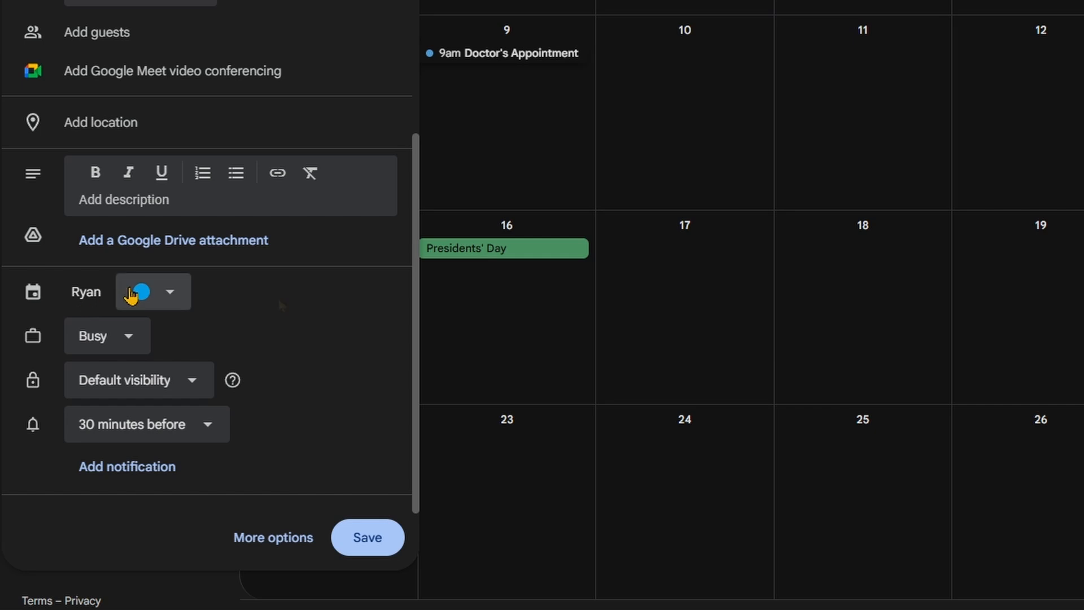
Step: Examine the availability and visibility choices offered for the event, keeping Busy and Default visibility
{"action": "left_click", "coordinate": [97, 337]}
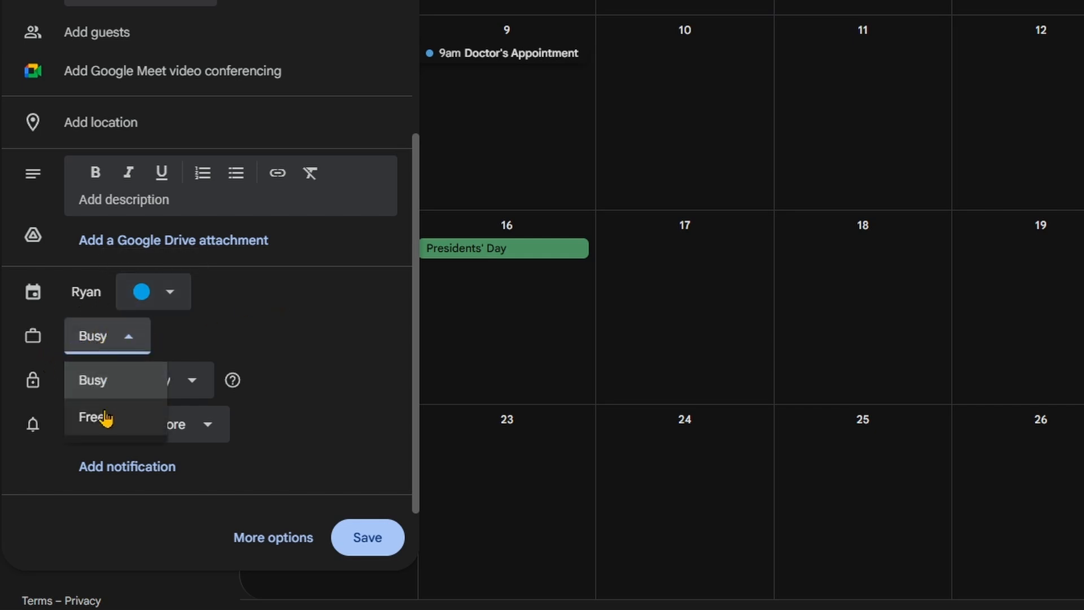
{"action": "left_click", "coordinate": [296, 325]}
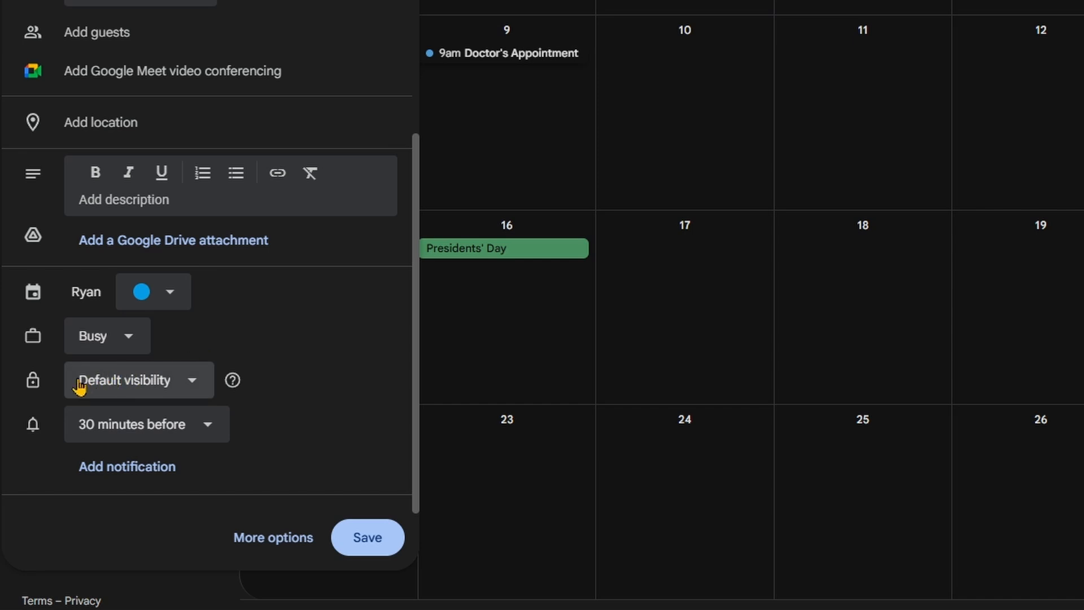
{"action": "left_click", "coordinate": [120, 387]}
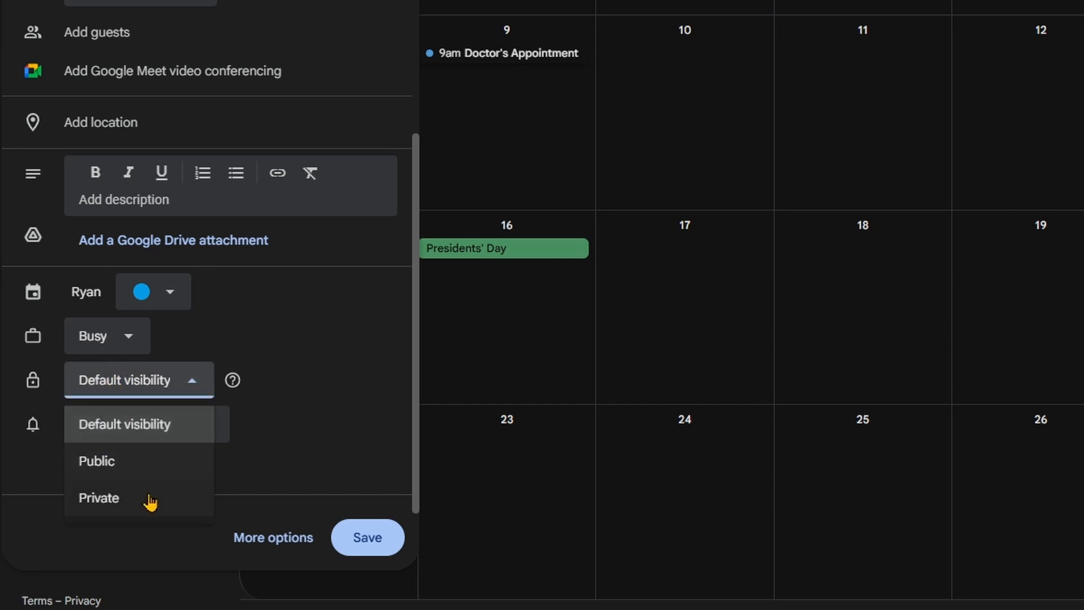
{"action": "left_click", "coordinate": [269, 401]}
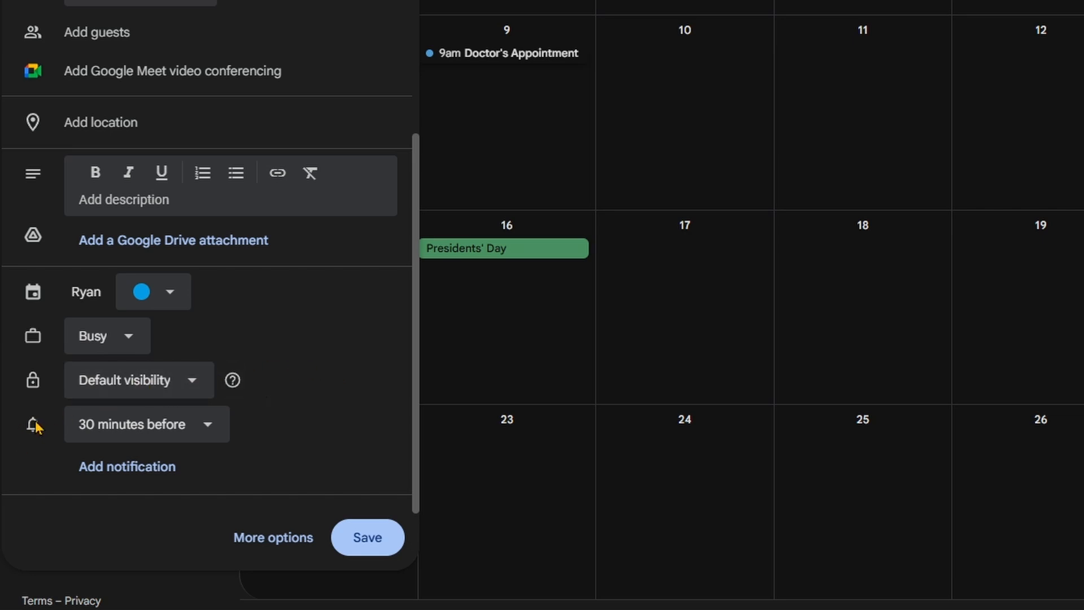
Step: Check the notification time choices, keep 30 minutes before, and save the Doctor's Appointment event
{"action": "mouse_move", "coordinate": [68, 429]}
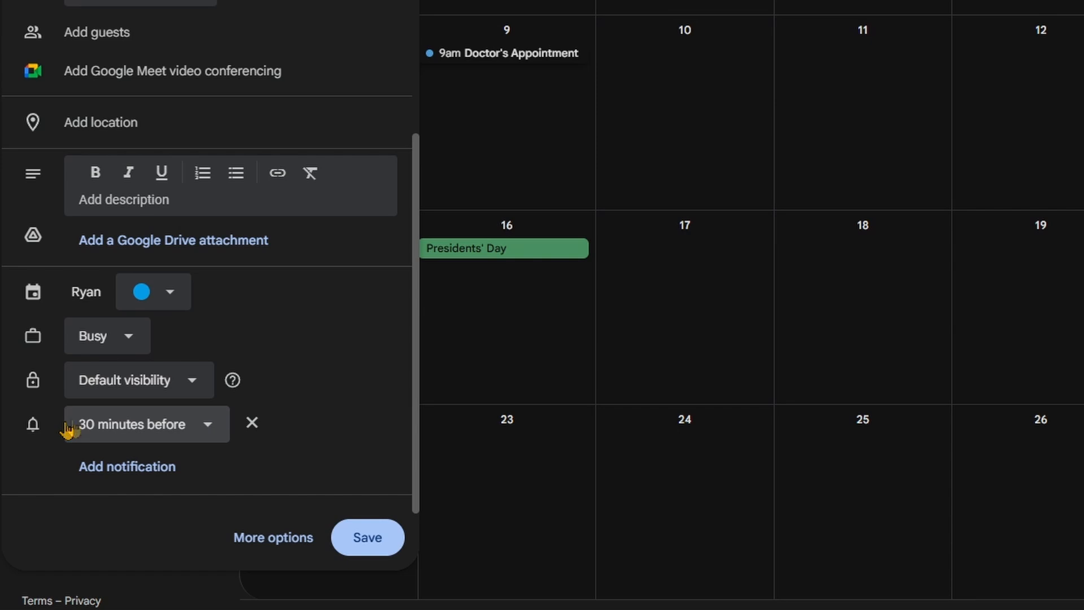
{"action": "left_click", "coordinate": [125, 440]}
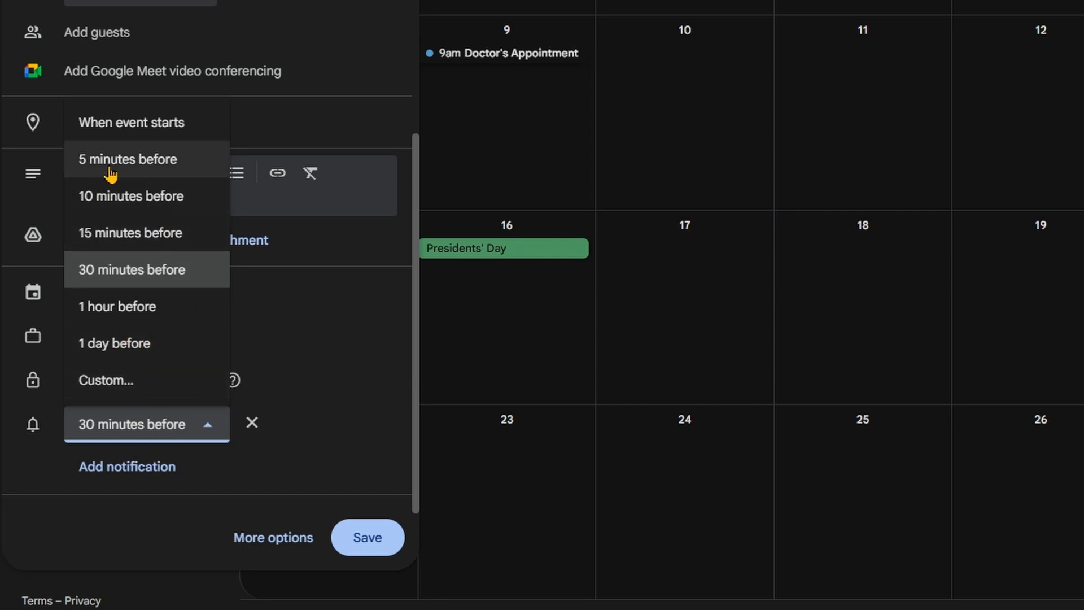
{"action": "left_click", "coordinate": [246, 480]}
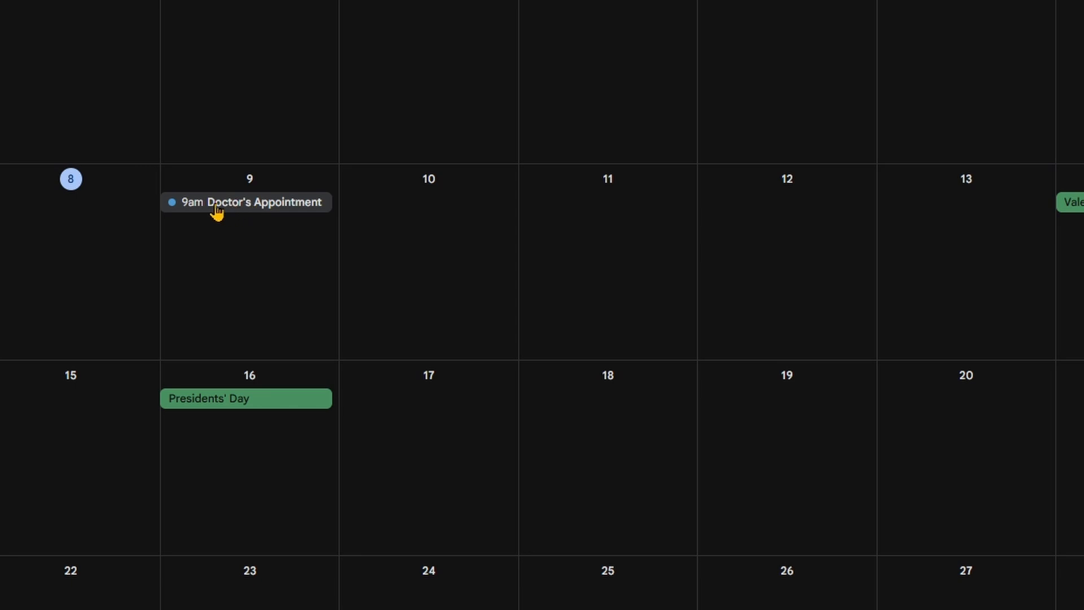
Step: Review the saved Doctor's Appointment's details and additional options, and close its details card
{"action": "left_click", "coordinate": [217, 210]}
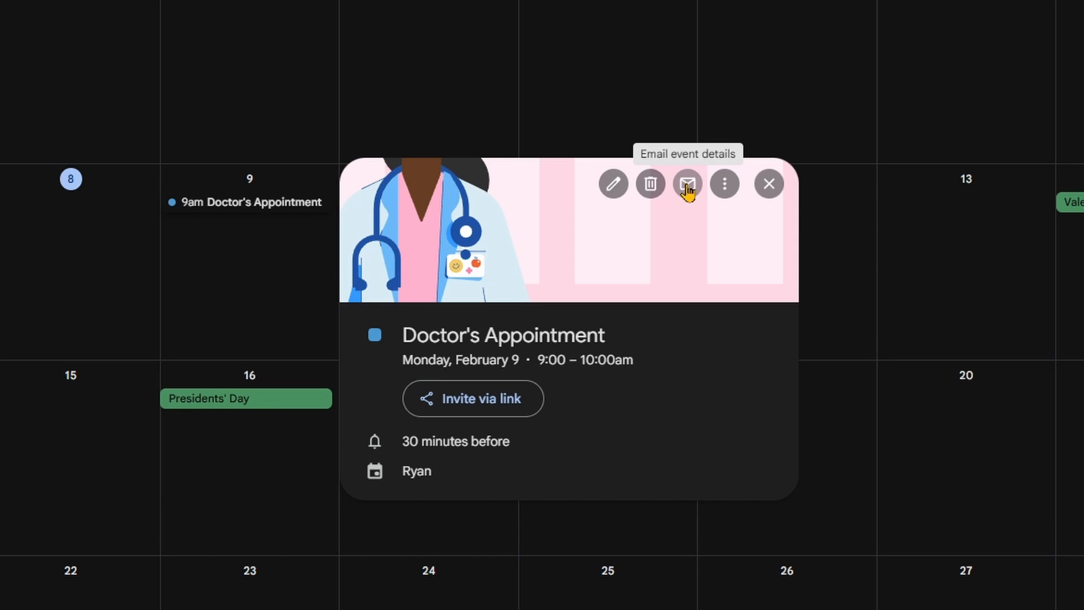
{"action": "left_click", "coordinate": [725, 187]}
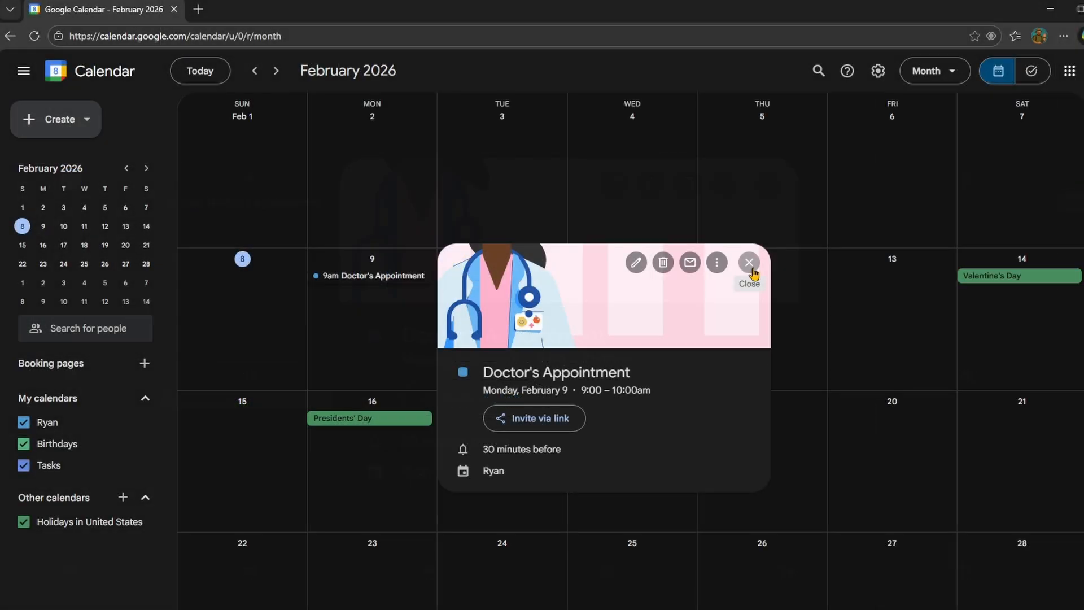
{"action": "left_click", "coordinate": [752, 268]}
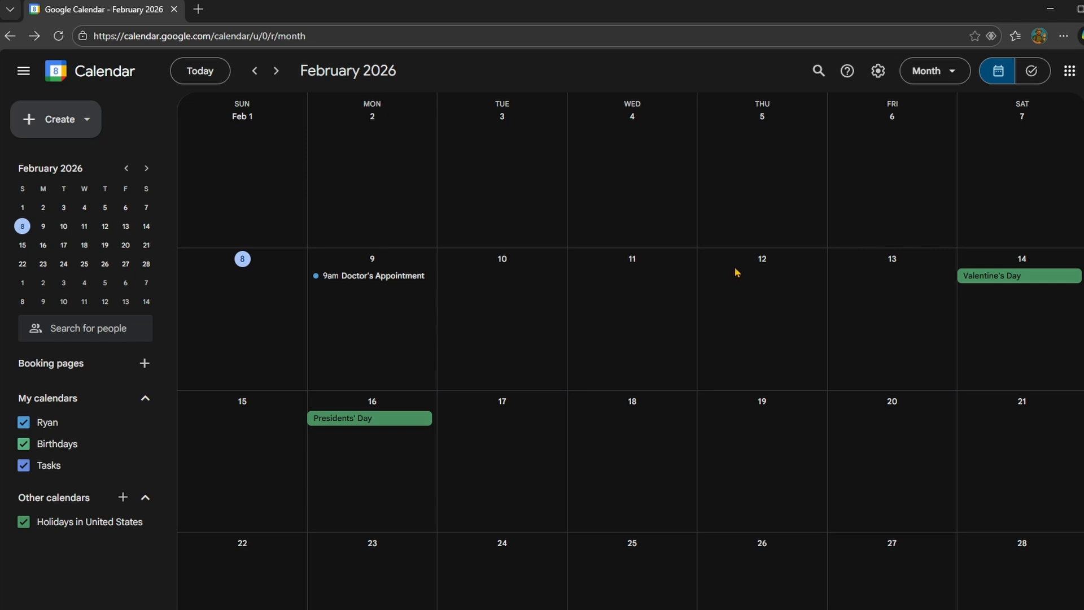
Step: Change the Doctor's Appointment's color to orange and check its details card
{"action": "right_click", "coordinate": [394, 280]}
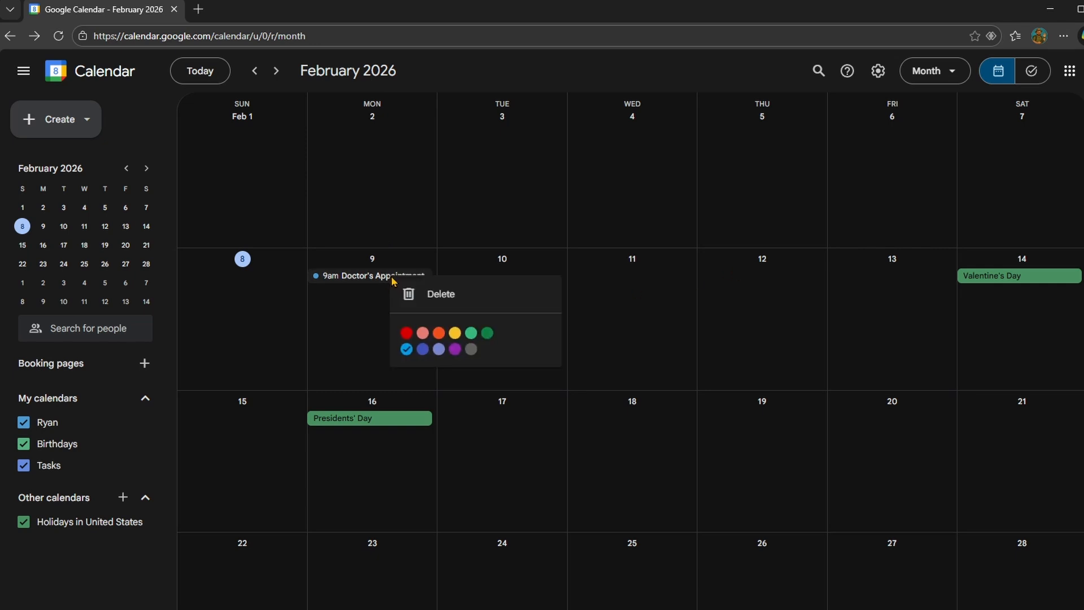
{"action": "left_click", "coordinate": [444, 334]}
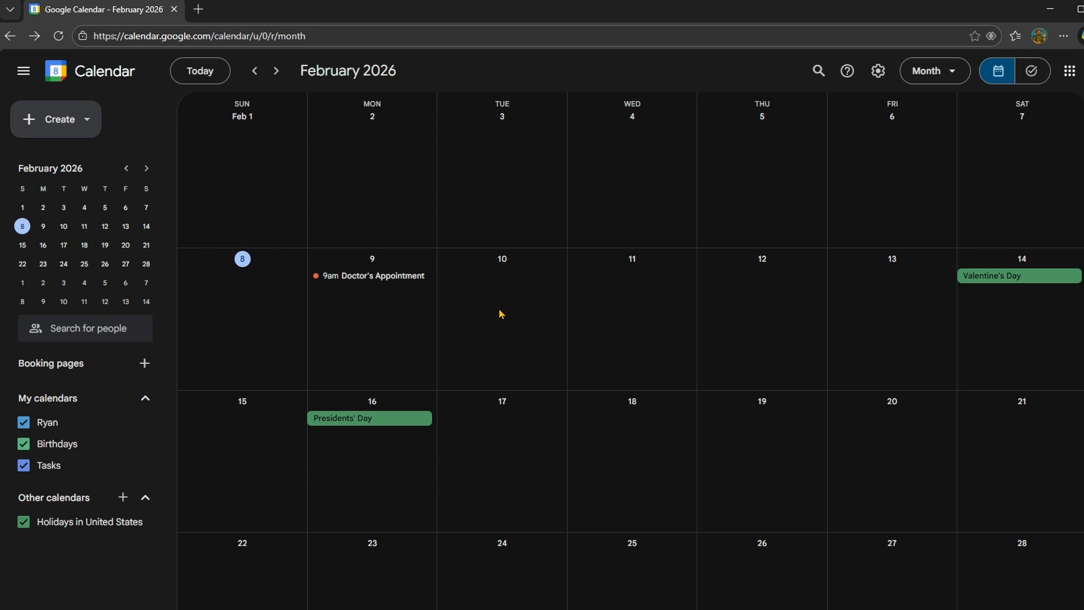
{"action": "left_click", "coordinate": [370, 276]}
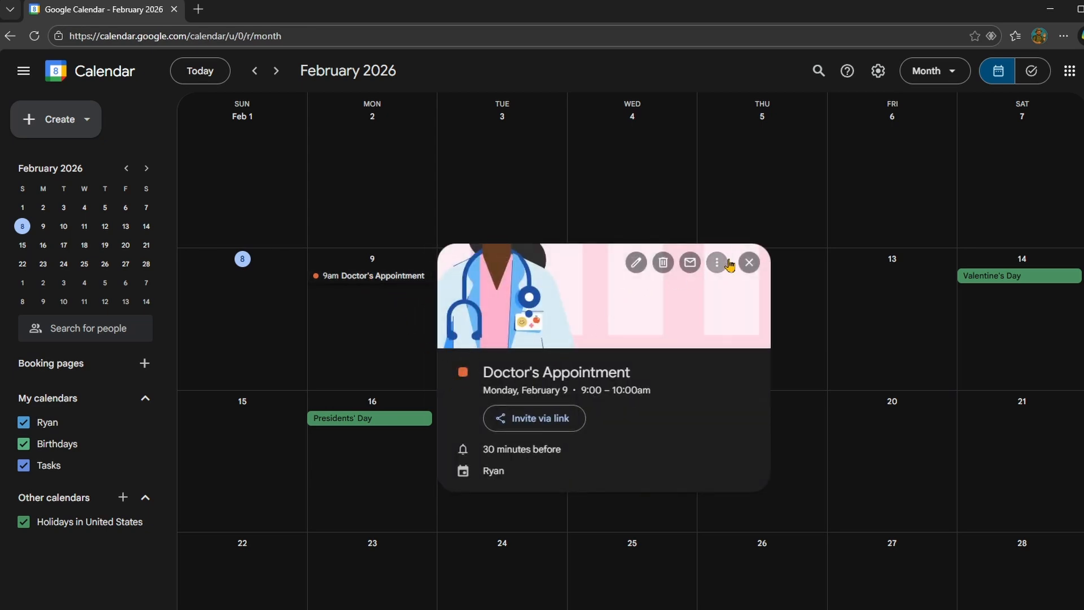
{"action": "left_click", "coordinate": [749, 262]}
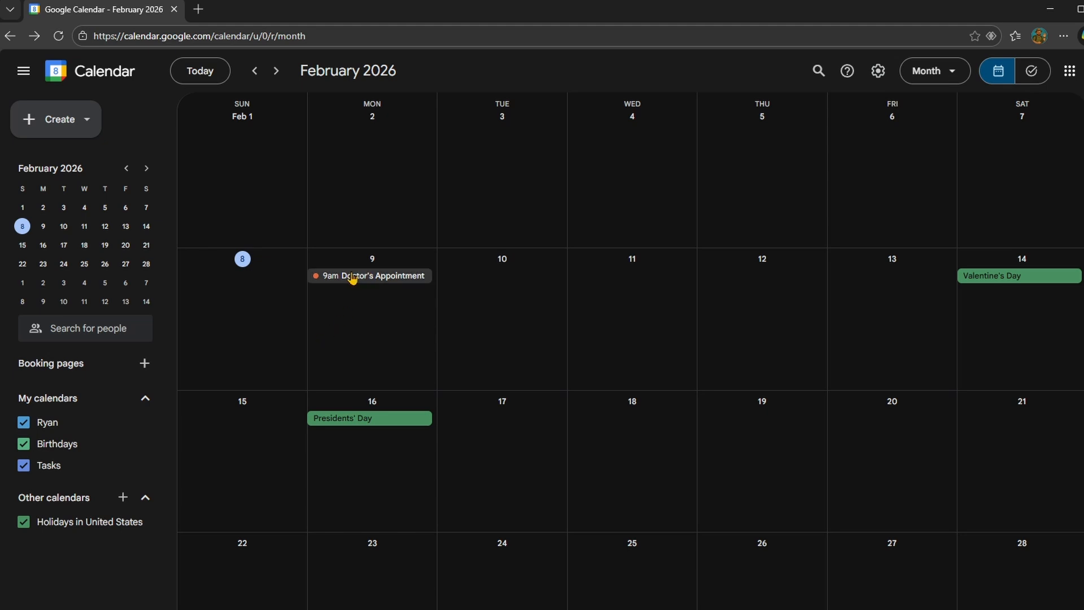
Step: Move the Doctor's Appointment to Tuesday, February 10, and undo both the move and the color change
{"action": "left_click_drag", "start_coordinate": [353, 278], "coordinate": [470, 288]}
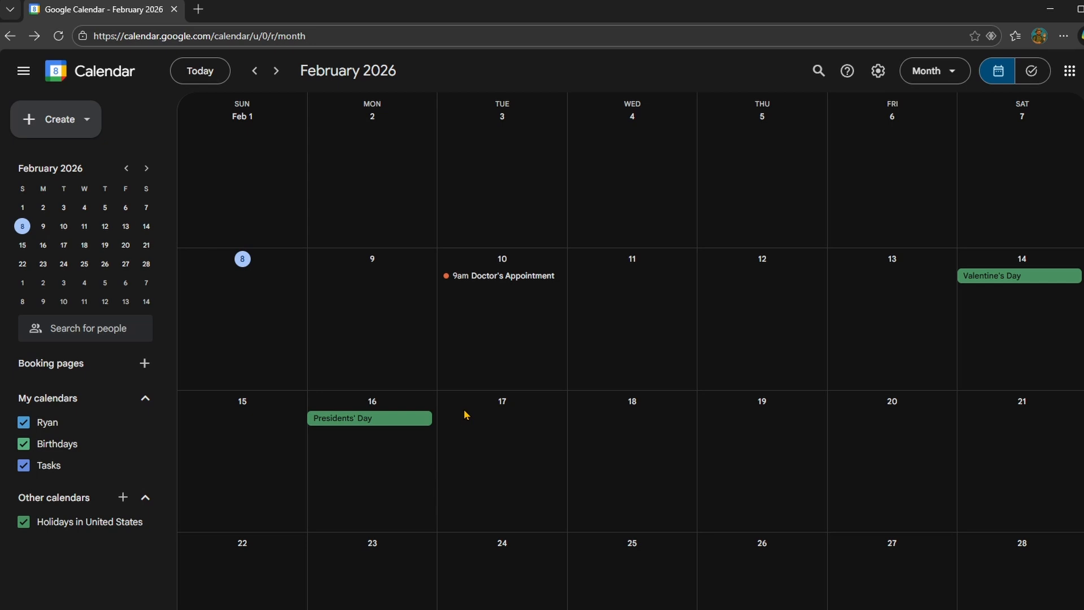
{"action": "key", "text": "ctrl+z"}
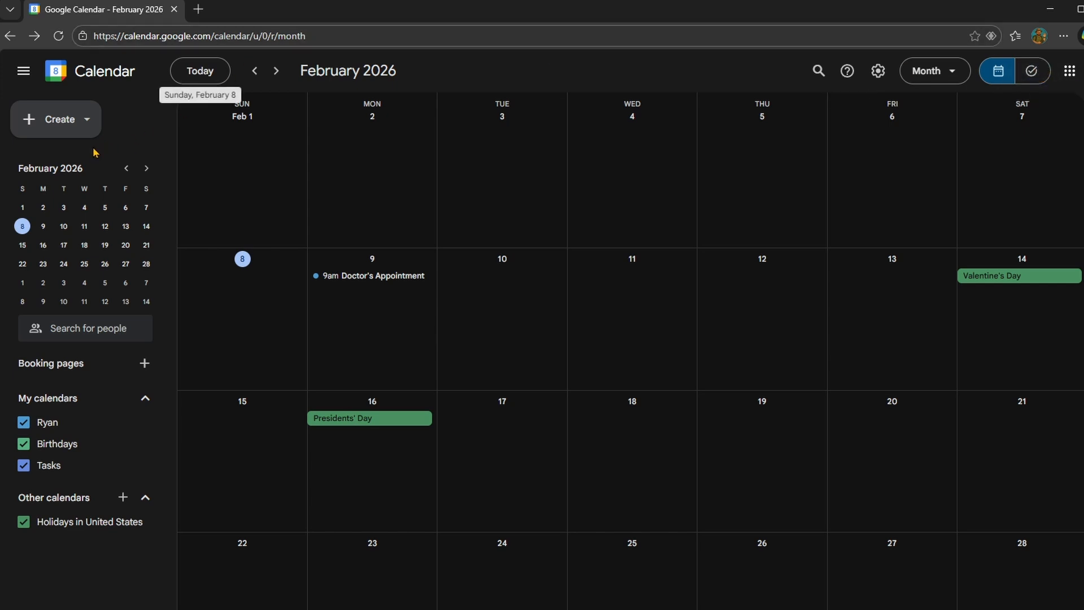
{"action": "left_click", "coordinate": [65, 130]}
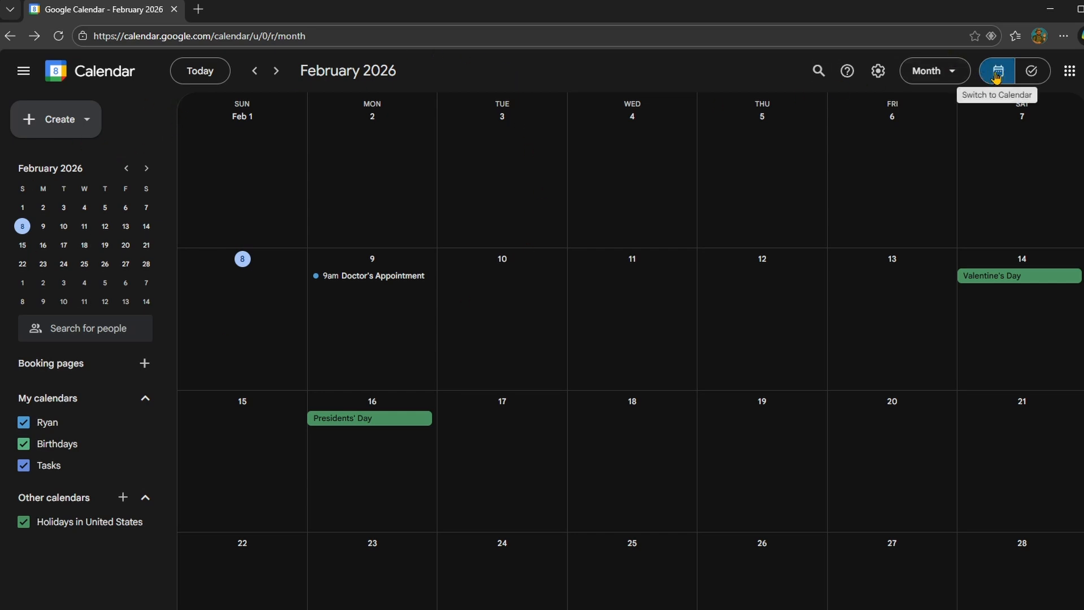
Step: Switch to the Tasks view and add a task titled "Take Out the Trash" to My Tasks
{"action": "left_click", "coordinate": [1031, 70]}
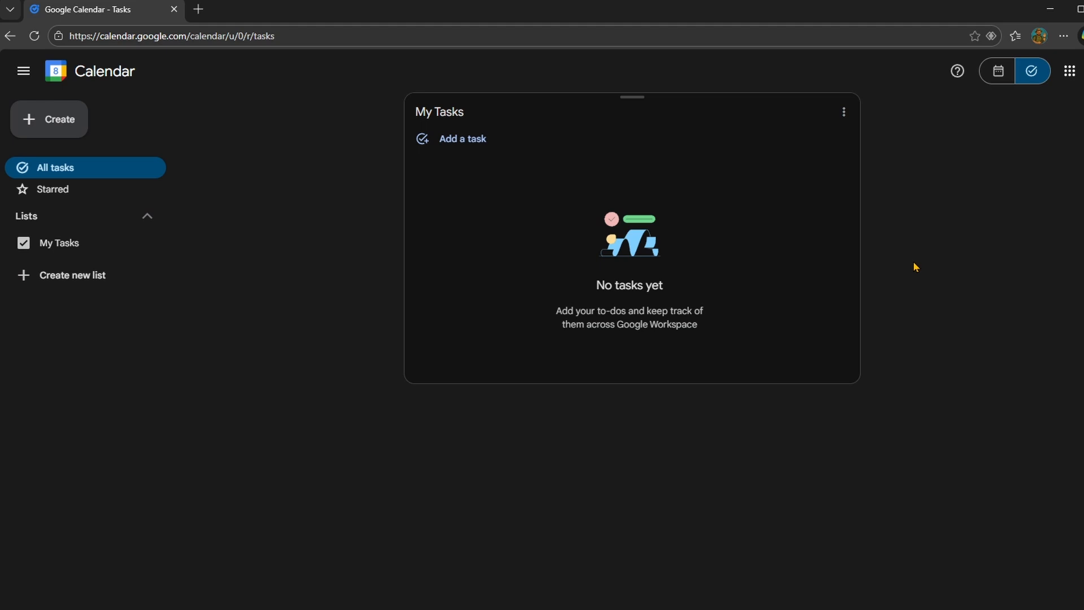
{"action": "left_click", "coordinate": [468, 142]}
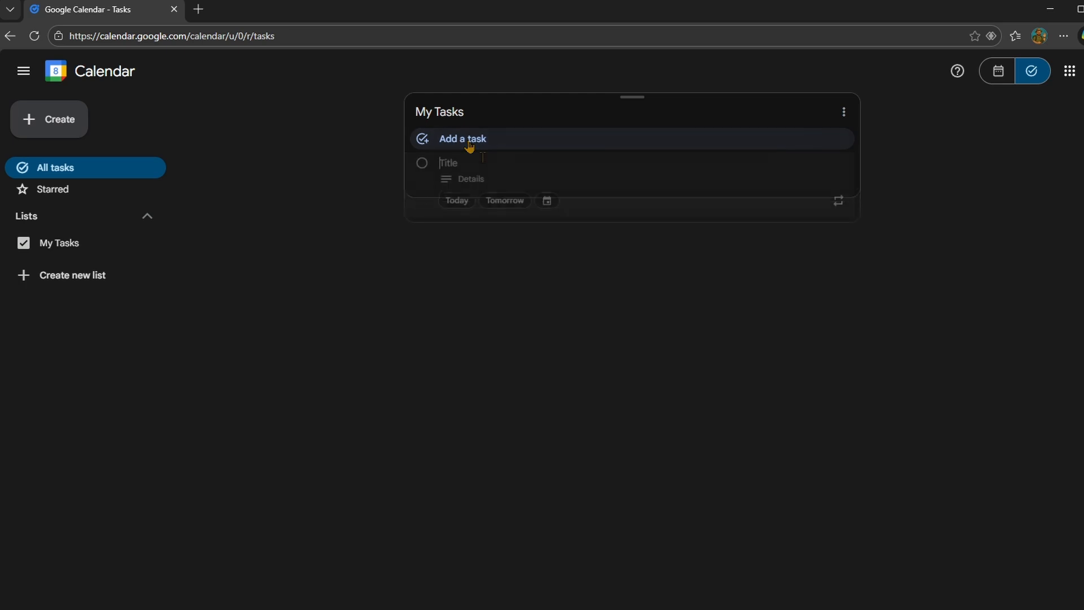
{"action": "type", "text": "Take Out"}
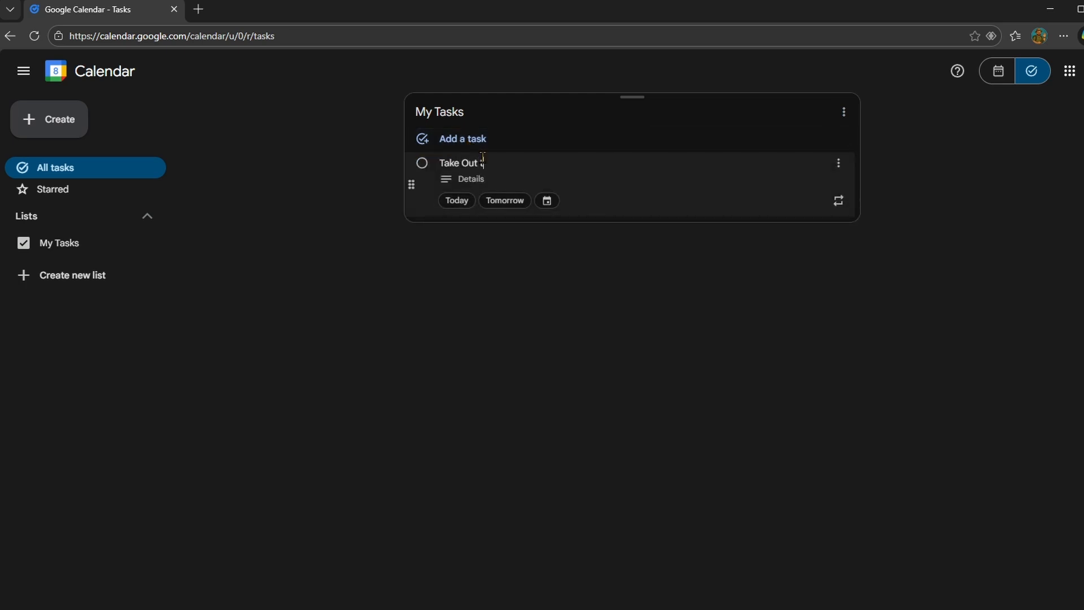
{"action": "type", "text": " the Trash"}
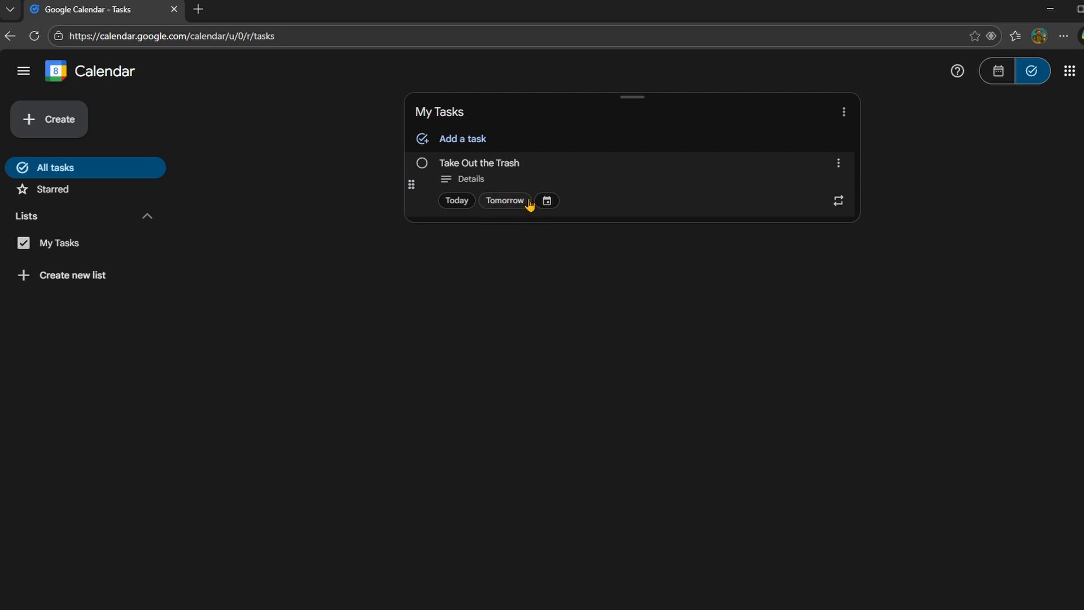
Step: Set the "Take Out the Trash" task's date to Tuesday, February 10, 2026
{"action": "left_click", "coordinate": [548, 202]}
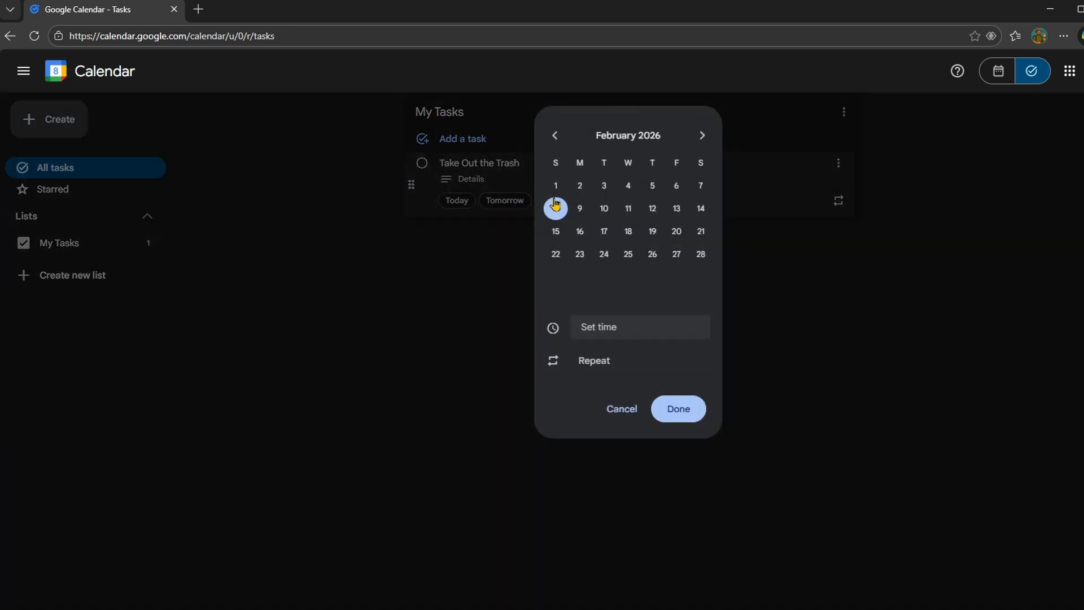
{"action": "left_click", "coordinate": [604, 209]}
{"action": "left_click", "coordinate": [684, 411]}
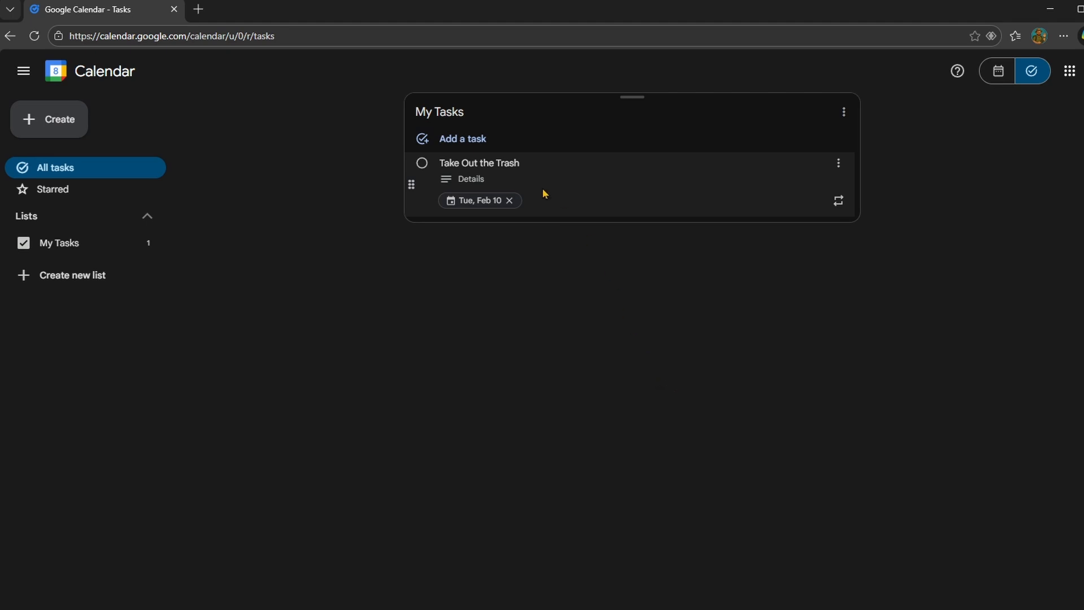
Step: Switch back to the calendar and mark the "Take Out the Trash" task on February 10 as completed
{"action": "left_click", "coordinate": [481, 177]}
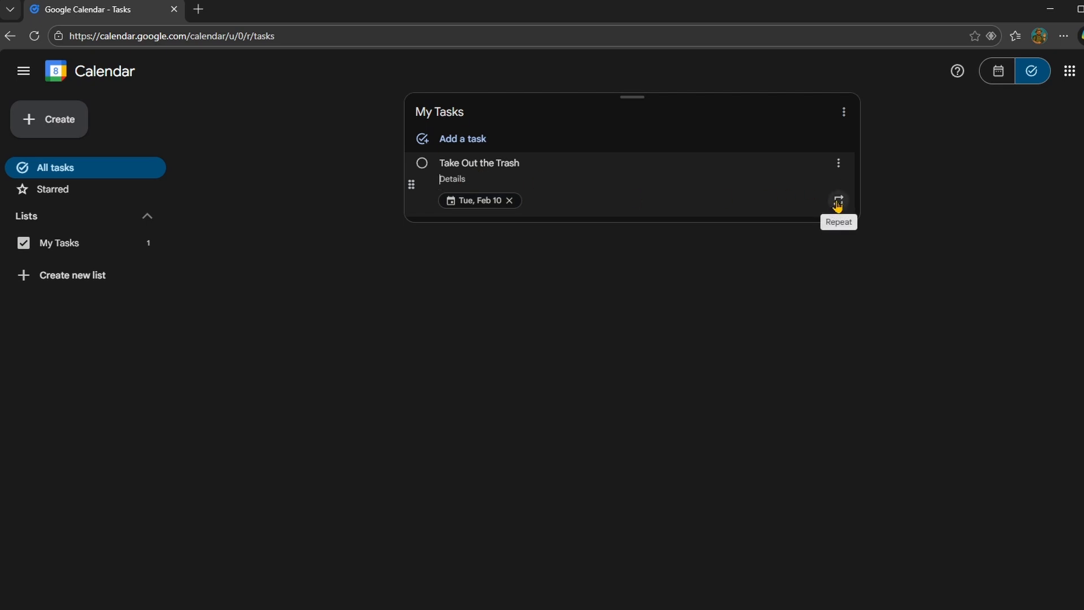
{"action": "left_click", "coordinate": [754, 275]}
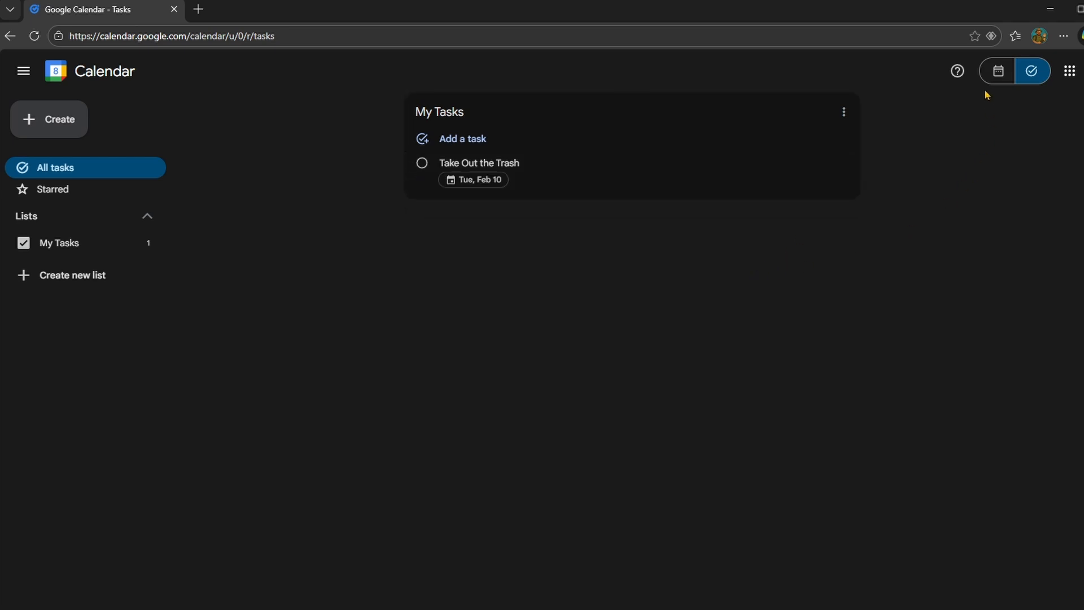
{"action": "left_click", "coordinate": [998, 72]}
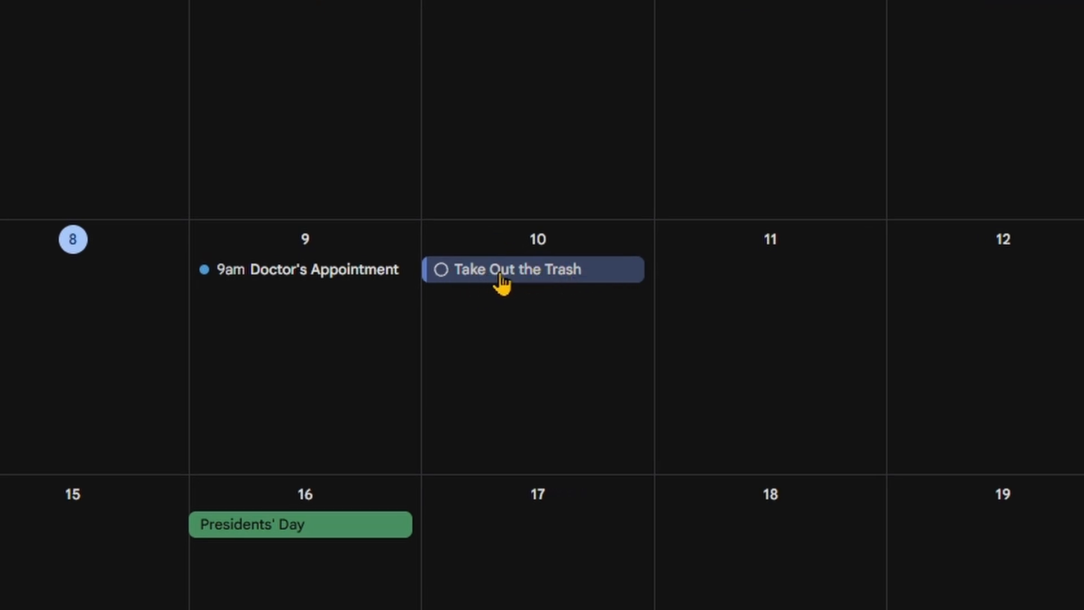
{"action": "left_click", "coordinate": [440, 274]}
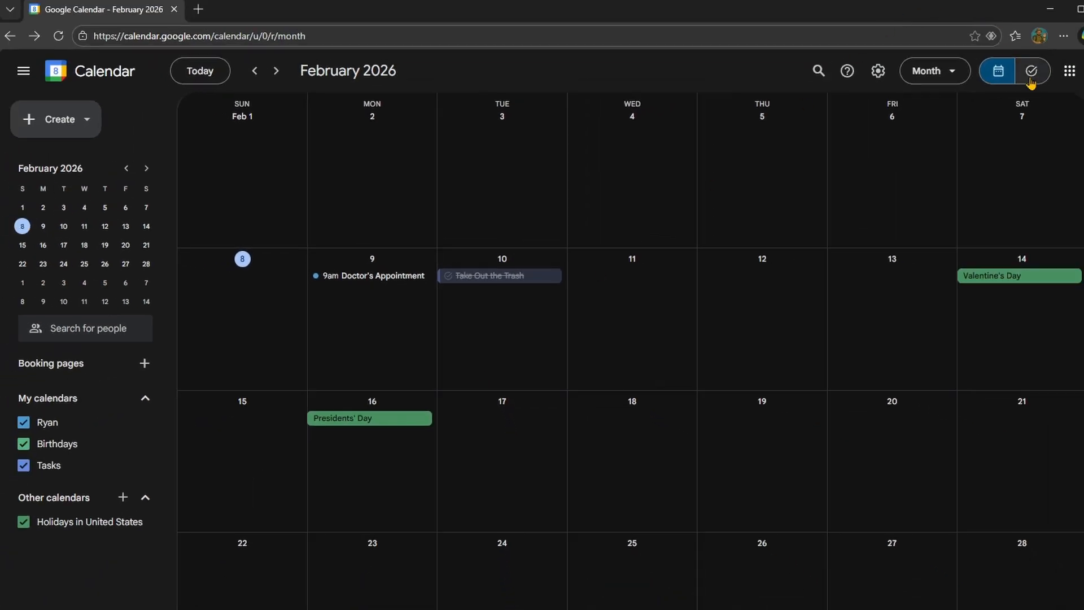
Step: Add an undated task titled "File Paperwork" to My Tasks in the Tasks view
{"action": "left_click", "coordinate": [1031, 79]}
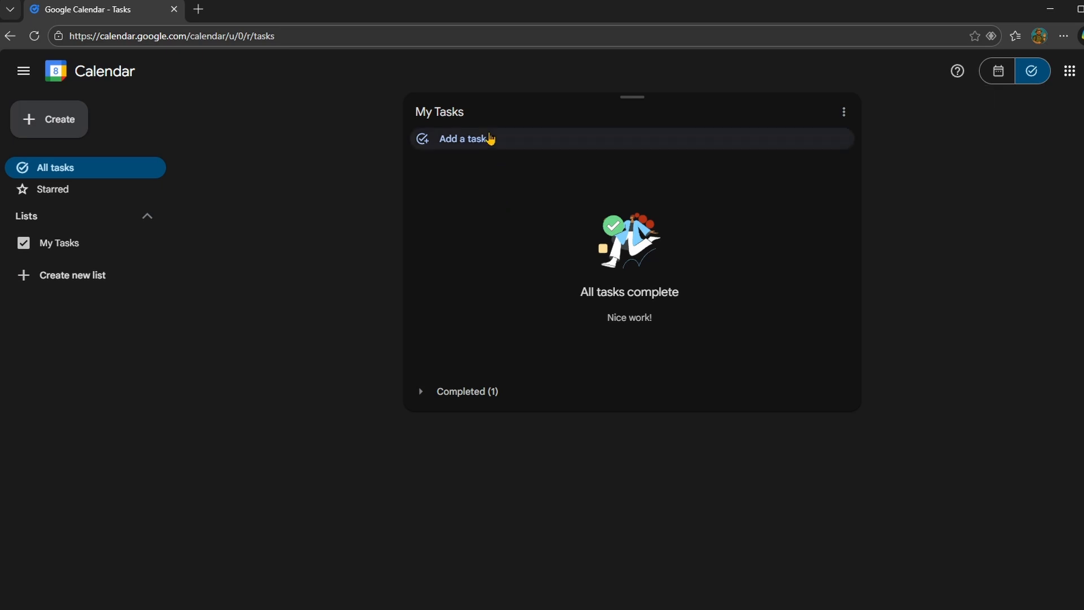
{"action": "left_click", "coordinate": [477, 139]}
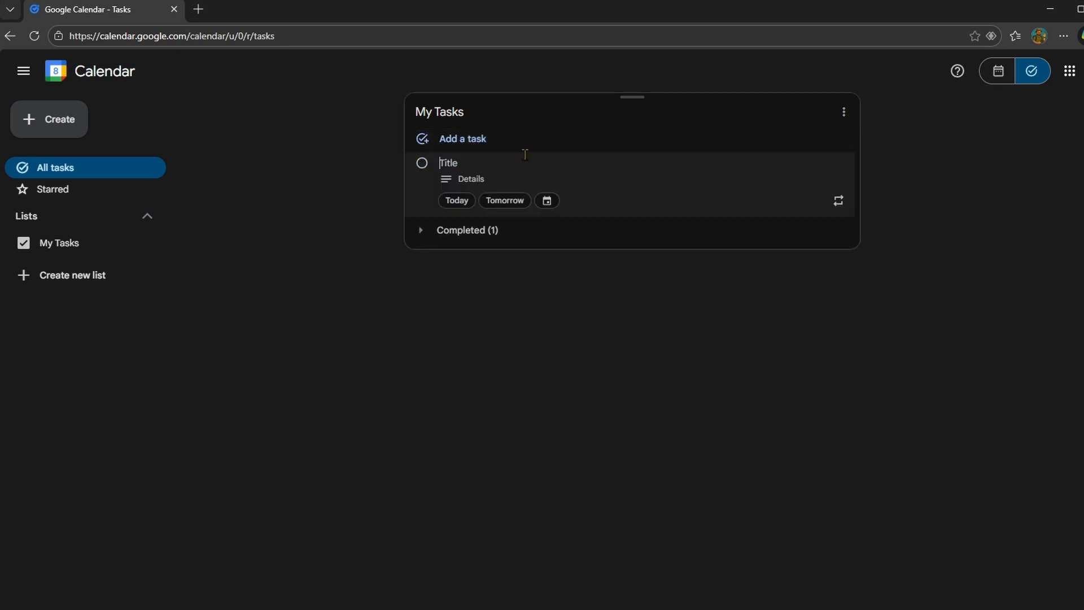
{"action": "type", "text": "File Pap"}
{"action": "type", "text": "erf"}
{"action": "type", "text": "rk"}
{"action": "key", "text": "Return"}
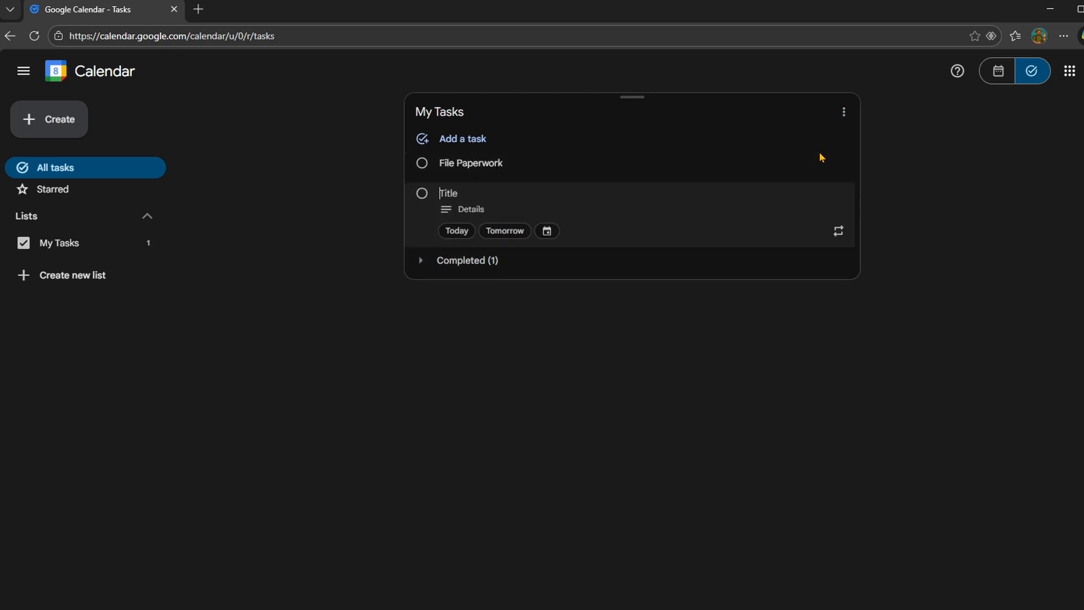
{"action": "left_click", "coordinate": [730, 510]}
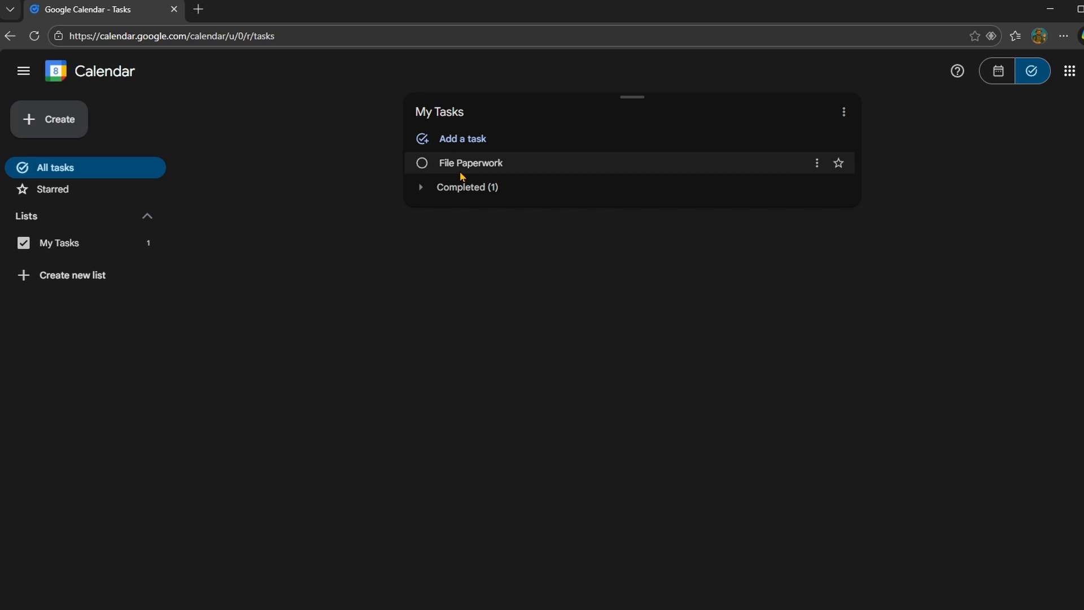
Step: Check the month calendar for "File Paperwork", mark it completed in My Tasks and expand the completed tasks
{"action": "left_click", "coordinate": [997, 72]}
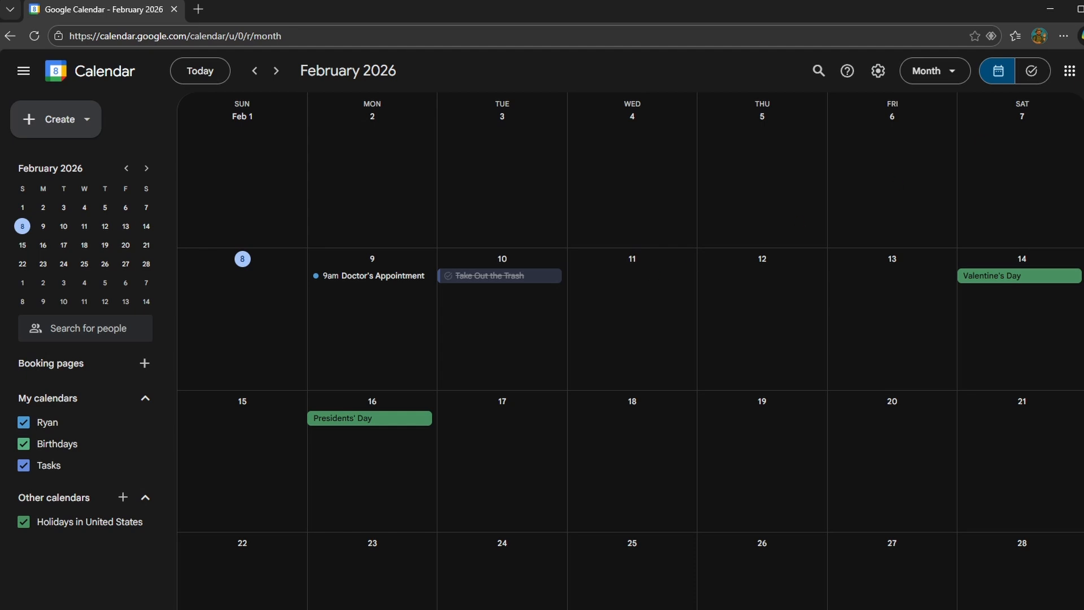
{"action": "left_click", "coordinate": [1031, 72]}
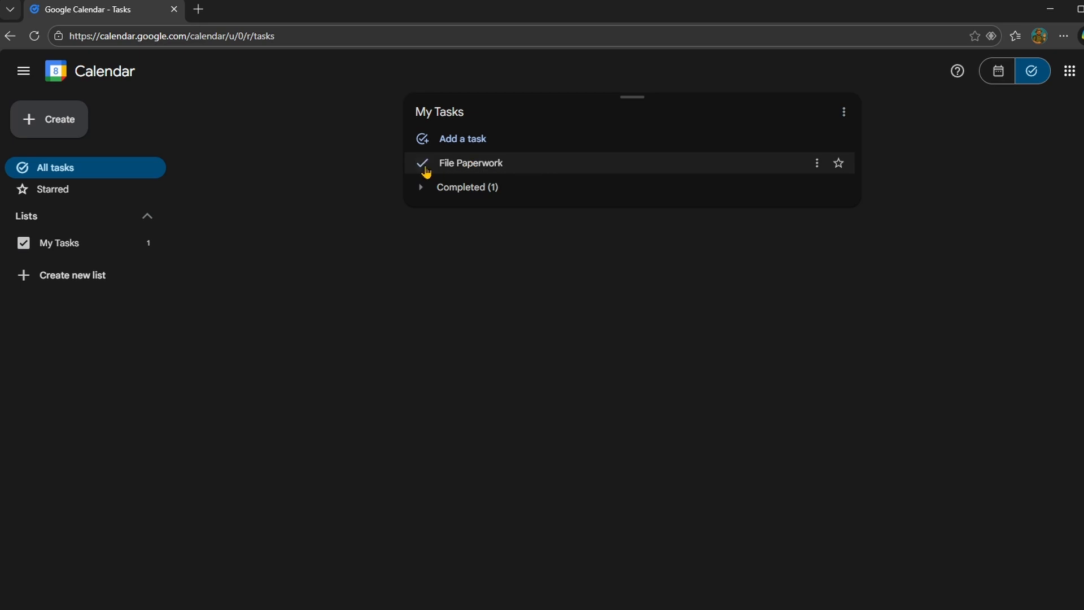
{"action": "left_click", "coordinate": [425, 167]}
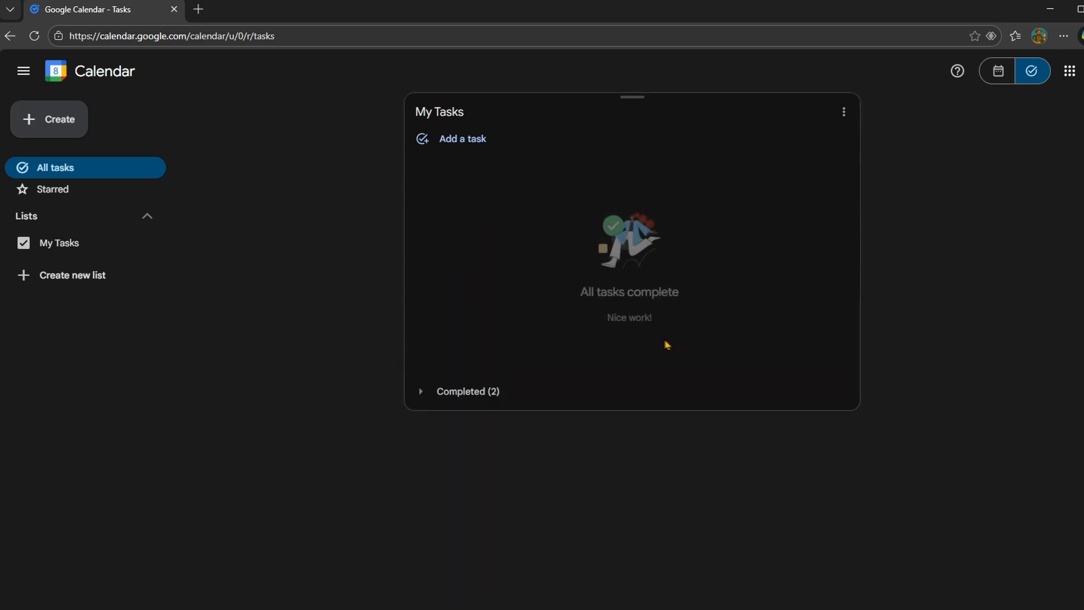
{"action": "left_click", "coordinate": [478, 391]}
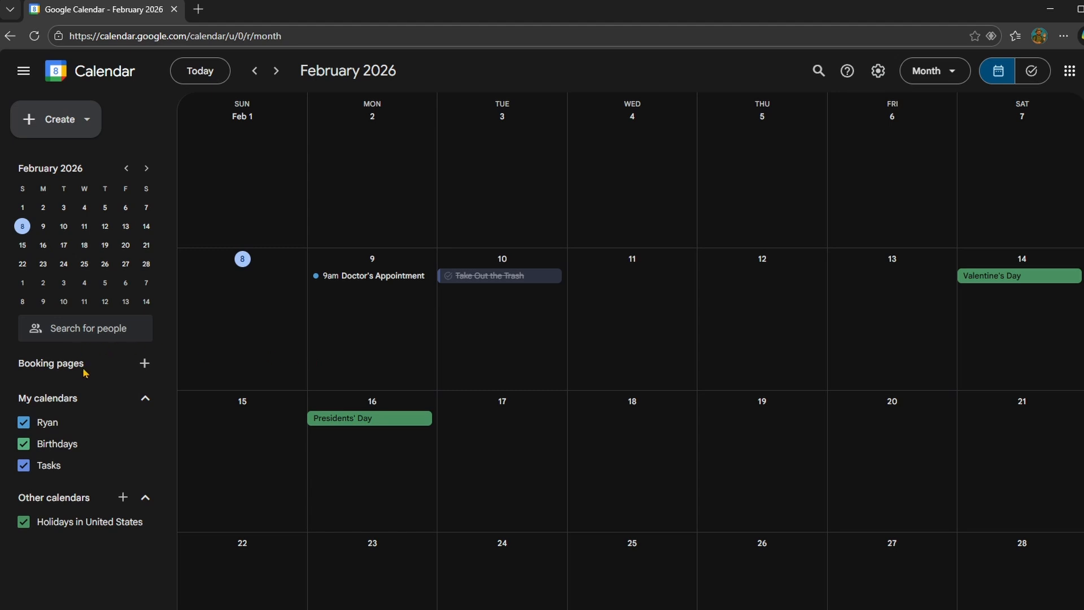
Step: Start a bookable appointment schedule titled "Appointments" with a 1 hour appointment duration
{"action": "left_click", "coordinate": [79, 133]}
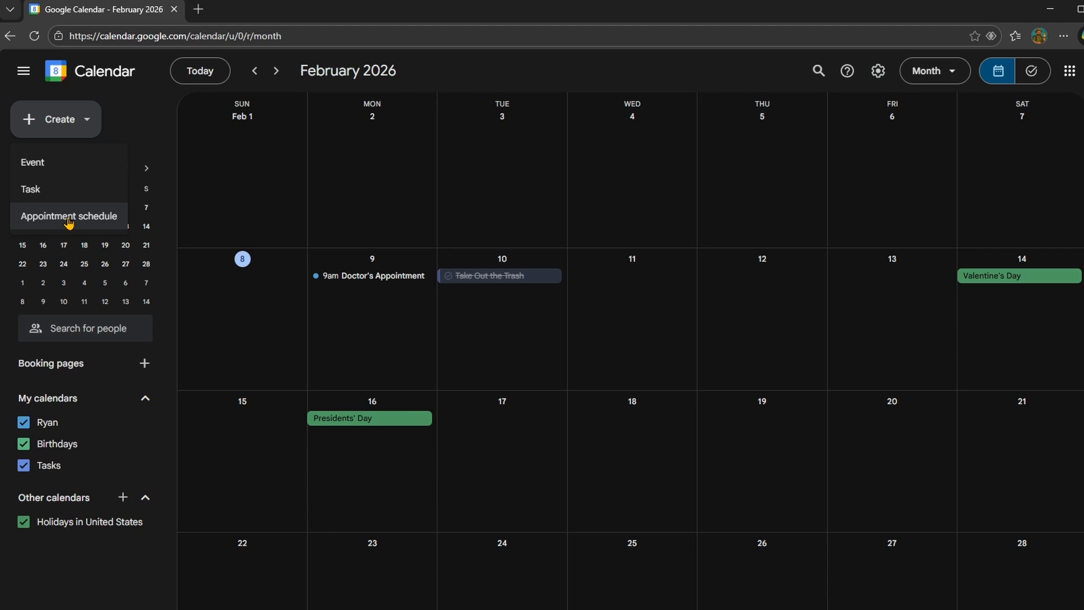
{"action": "left_click", "coordinate": [69, 219]}
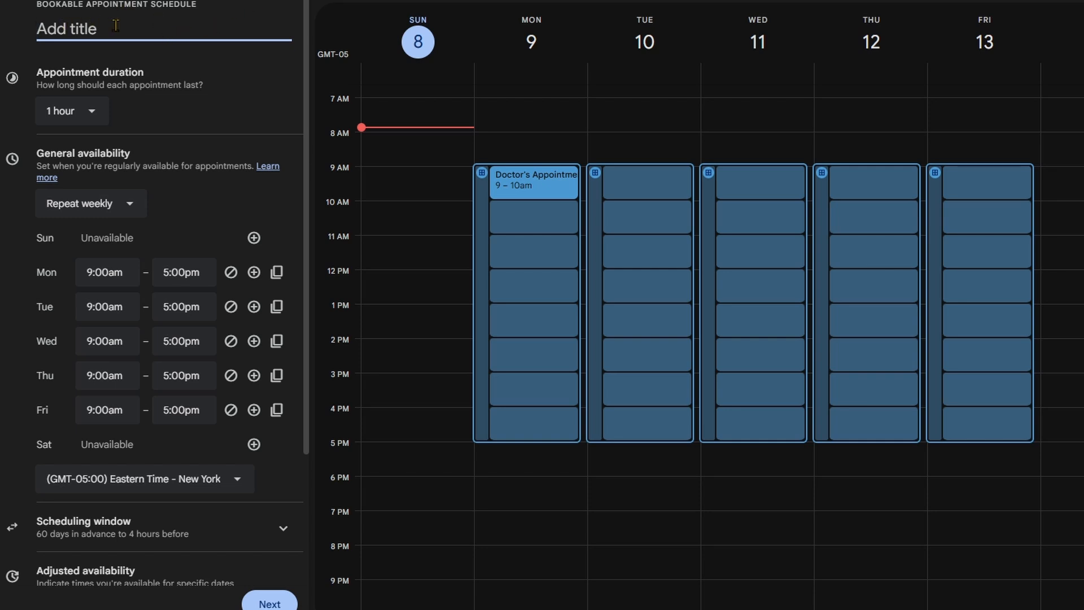
{"action": "type", "text": "Appointments"}
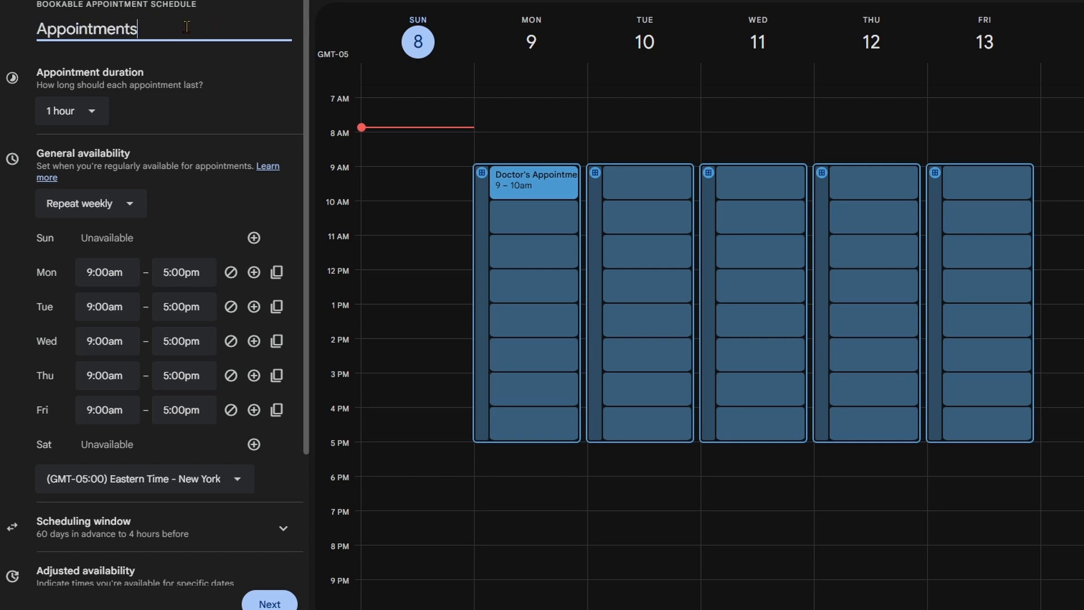
{"action": "left_click", "coordinate": [226, 57]}
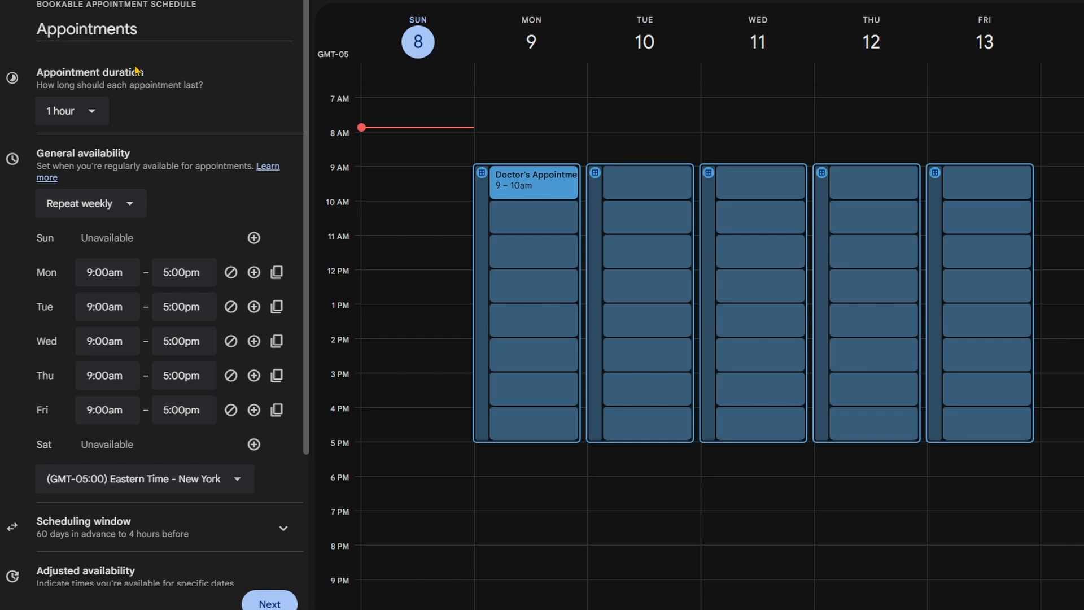
{"action": "left_click", "coordinate": [72, 113]}
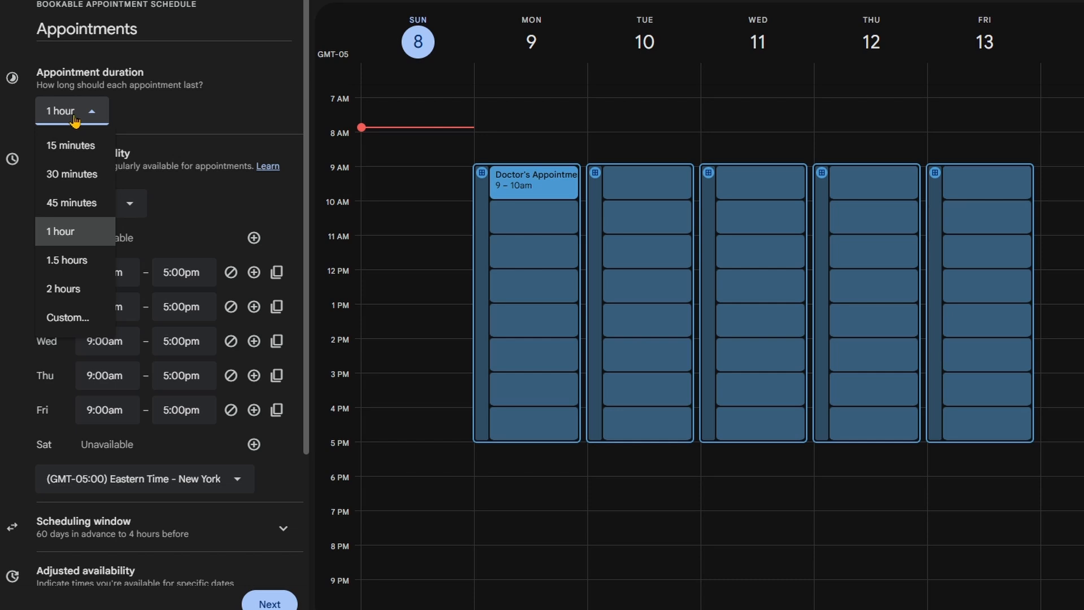
{"action": "left_click", "coordinate": [59, 231]}
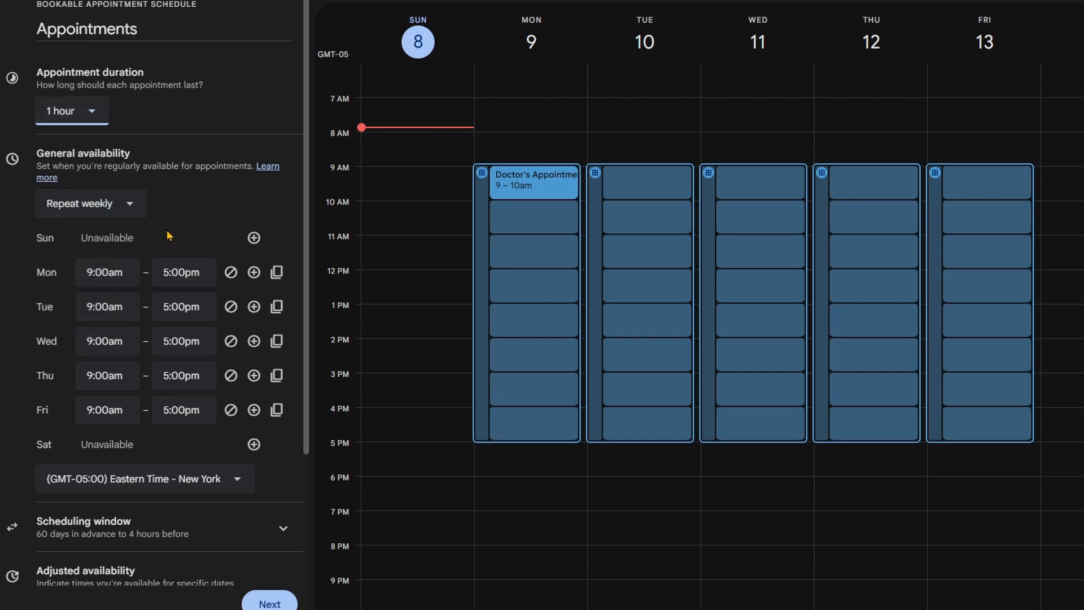
Step: Set Monday's general availability to 9:00am–12:00pm and add a second period from 1:00pm to 5:00pm
{"action": "scroll", "coordinate": [222, 197], "scroll_direction": "down", "scroll_amount": 3}
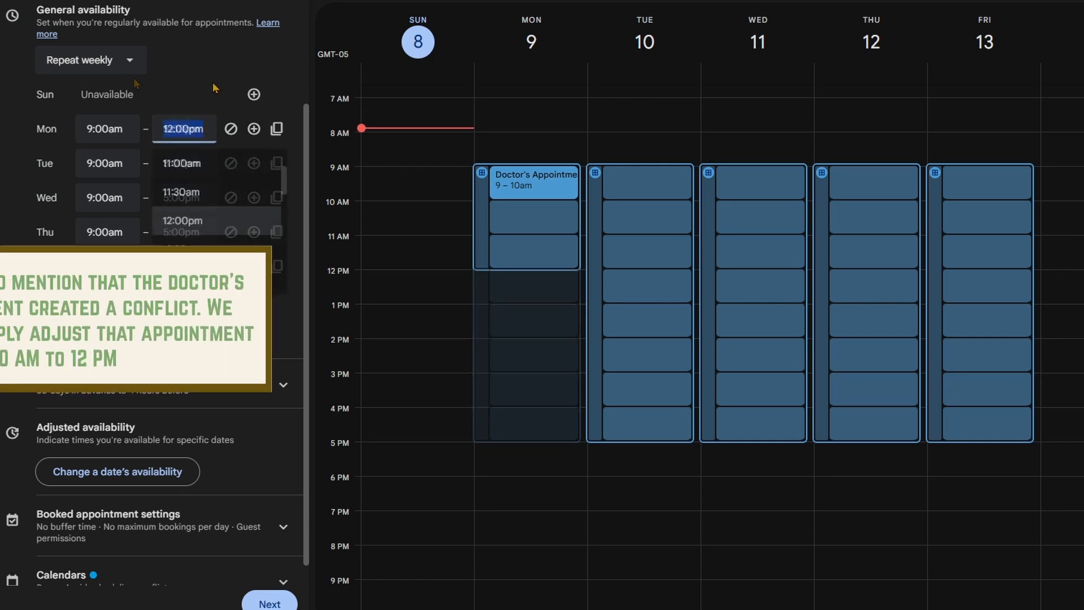
{"action": "left_click", "coordinate": [219, 77]}
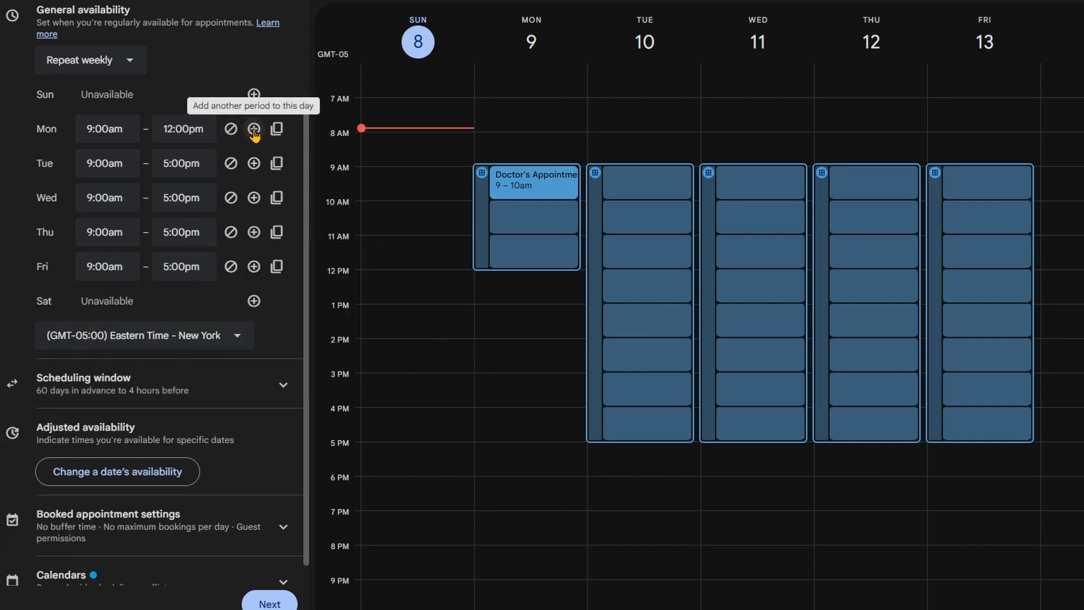
{"action": "left_click", "coordinate": [255, 129]}
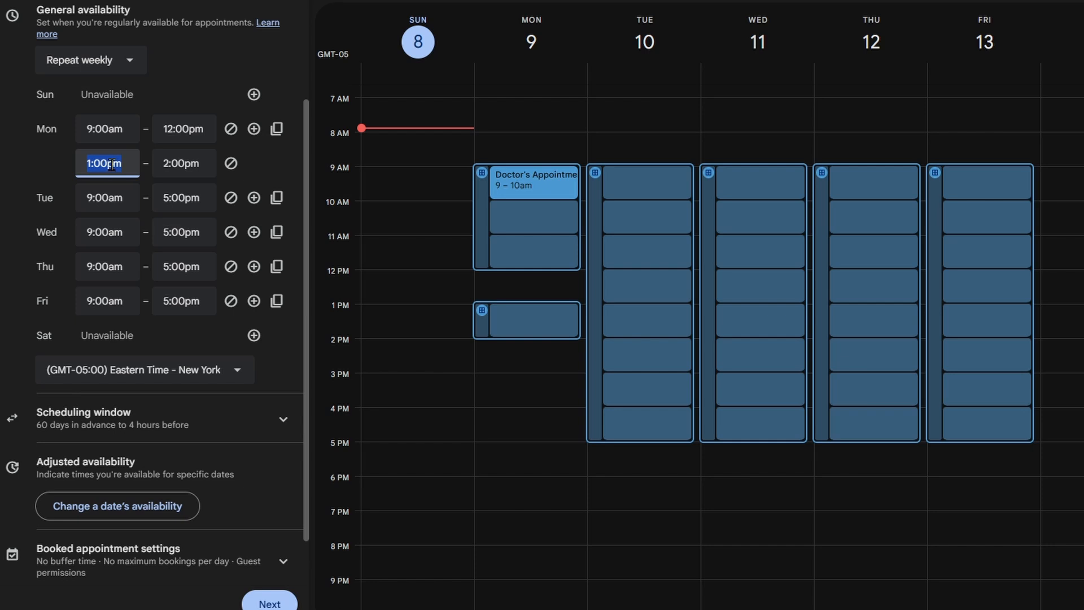
{"action": "left_click", "coordinate": [169, 162]}
{"action": "scroll", "coordinate": [187, 243], "scroll_direction": "down", "scroll_amount": 4}
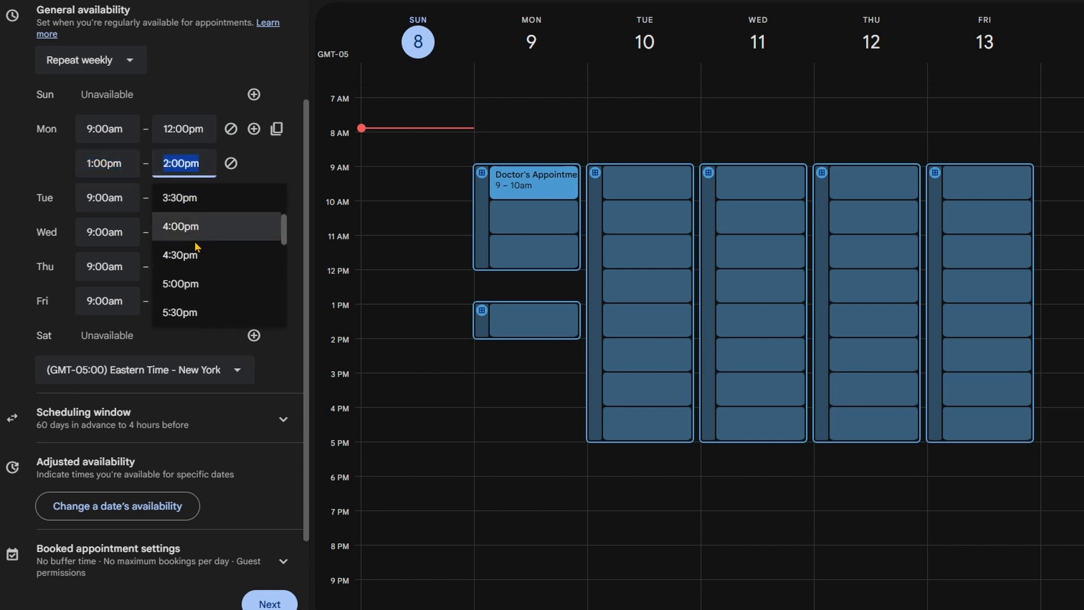
{"action": "left_click", "coordinate": [197, 284]}
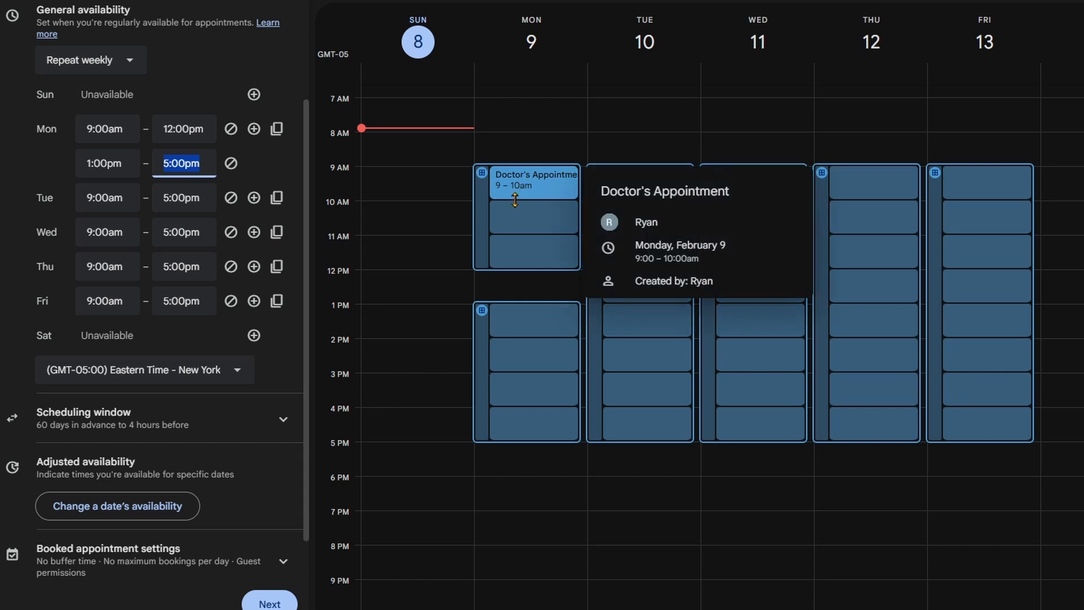
{"action": "mouse_move", "coordinate": [511, 186]}
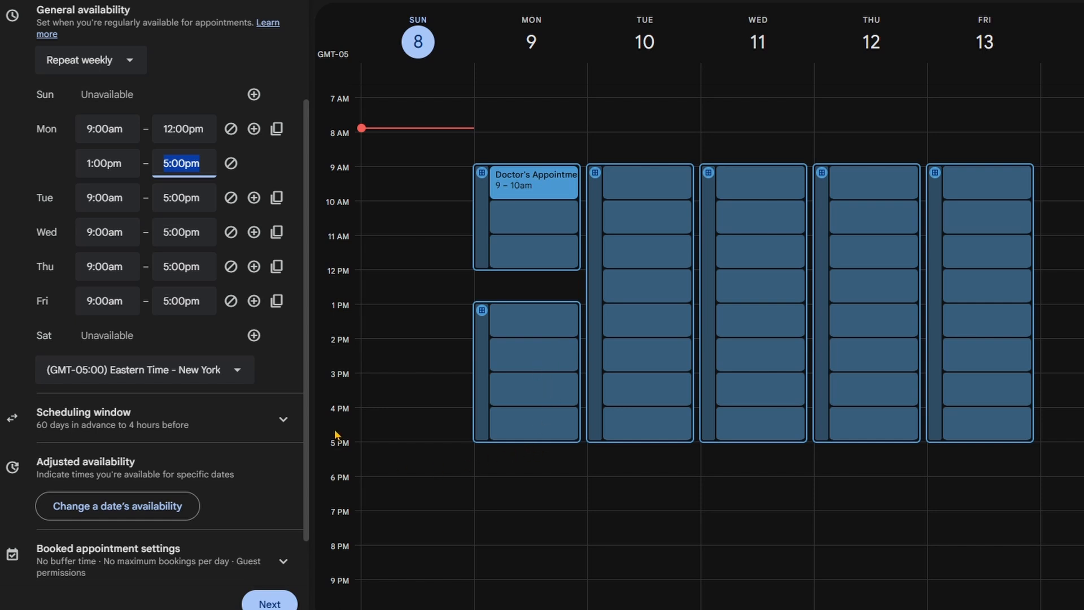
Step: Copy Monday's availability to the other weekdays and review the scheduling window settings
{"action": "left_click", "coordinate": [277, 130]}
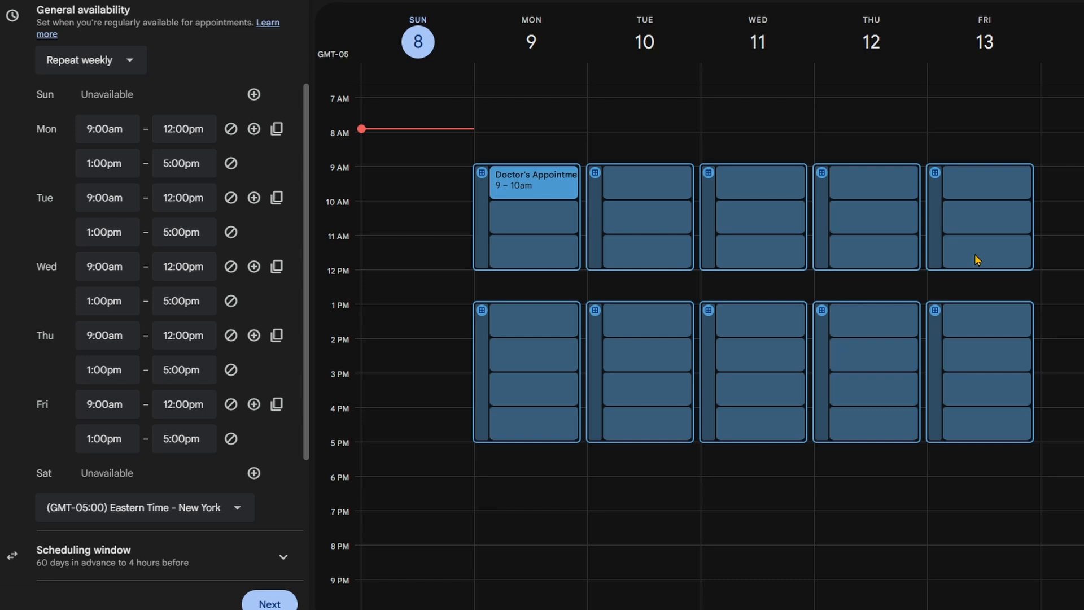
{"action": "scroll", "coordinate": [90, 376], "scroll_direction": "down", "scroll_amount": 4}
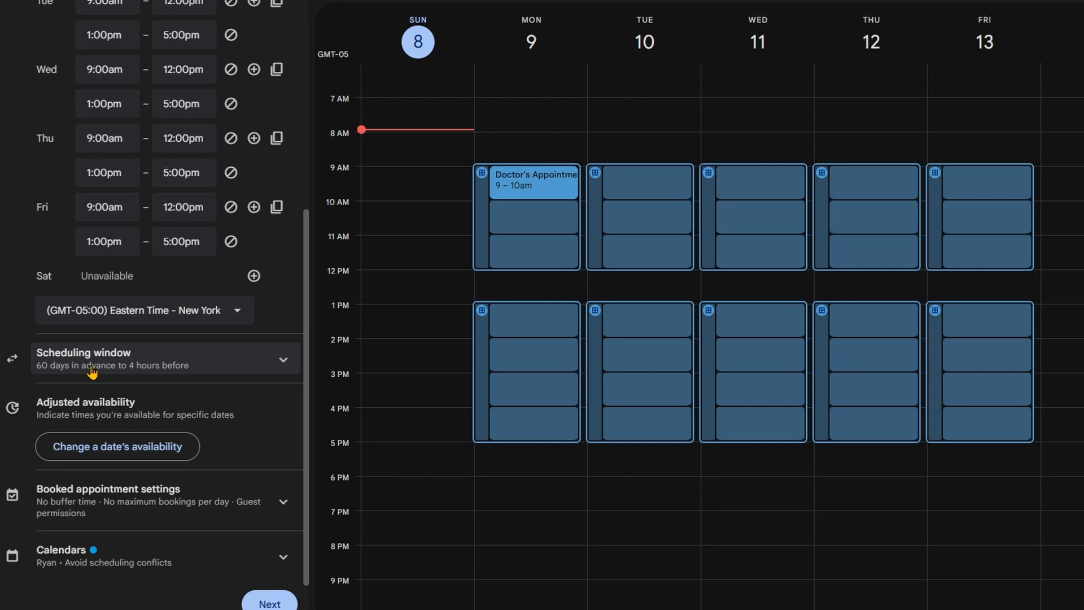
{"action": "left_click", "coordinate": [92, 370]}
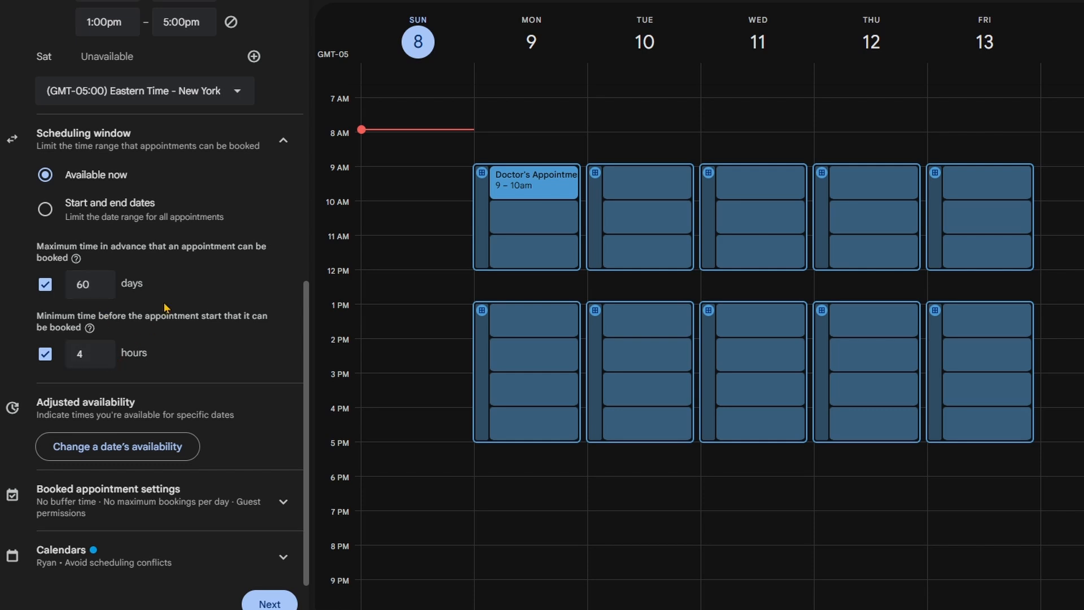
{"action": "left_click", "coordinate": [293, 139]}
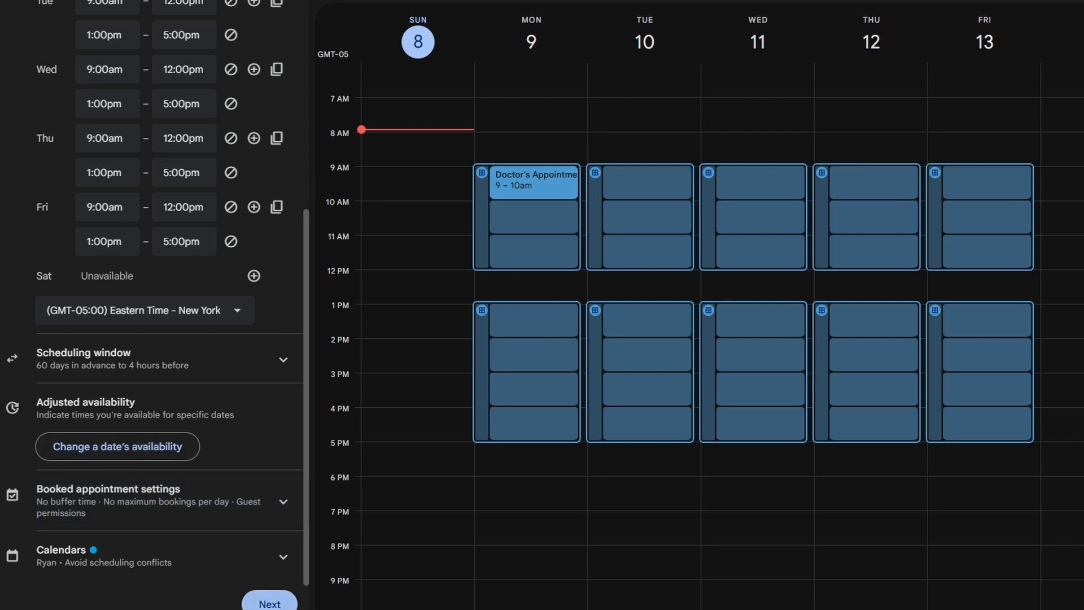
Step: Save the Appointments schedule after reviewing the meeting location options without choosing one, and check its details card
{"action": "left_click", "coordinate": [269, 603]}
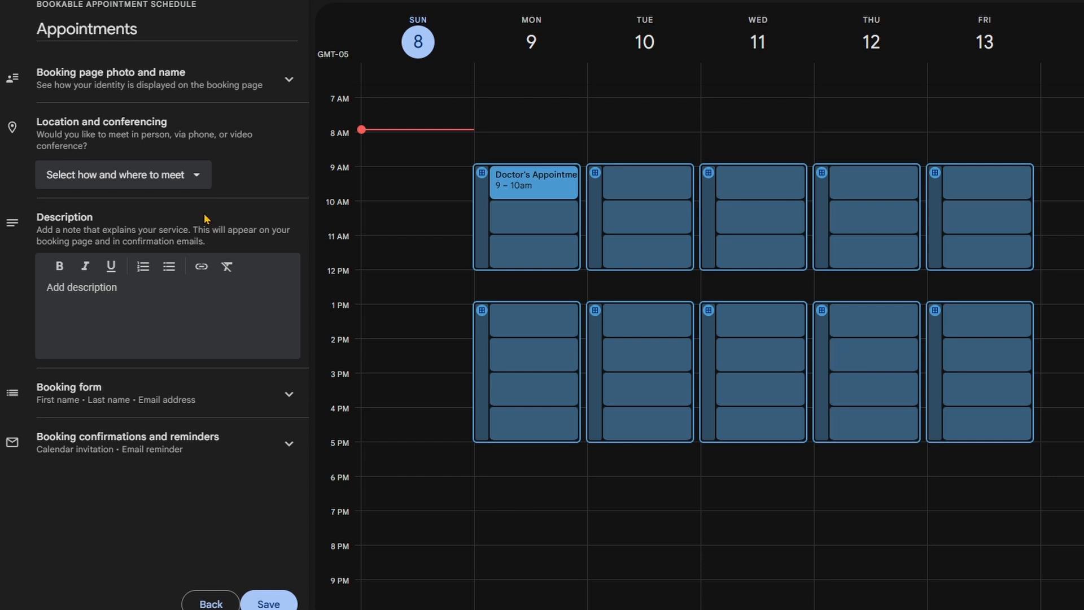
{"action": "left_click", "coordinate": [153, 179]}
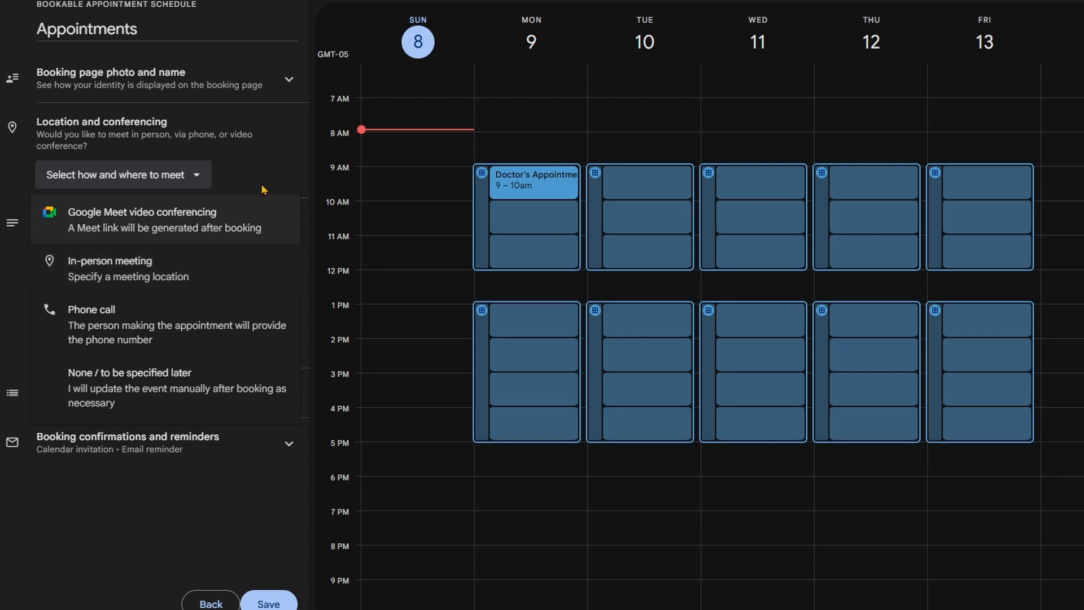
{"action": "left_click", "coordinate": [288, 176]}
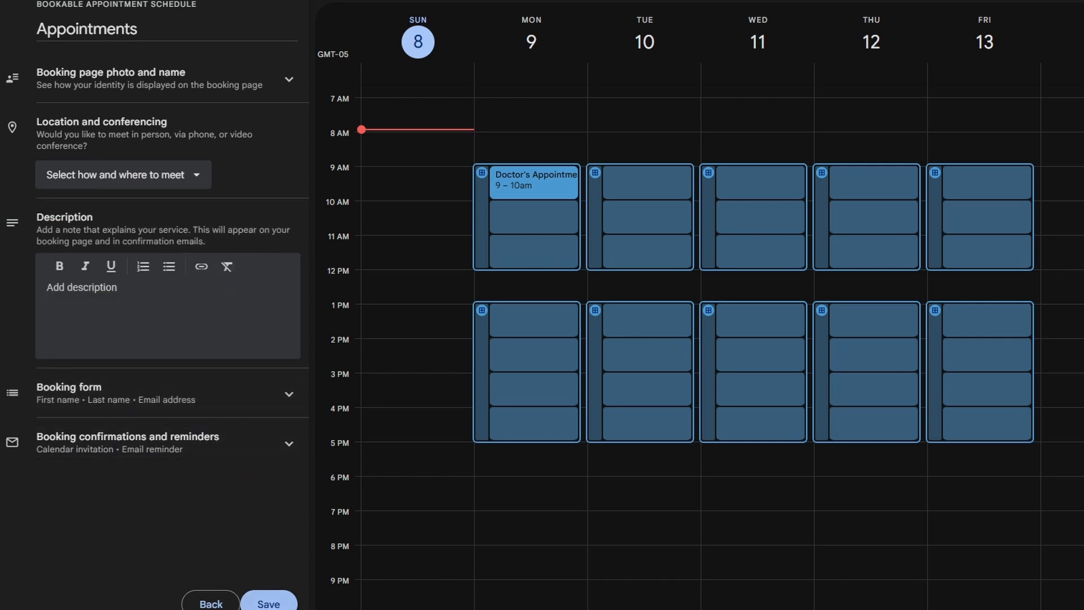
{"action": "left_click", "coordinate": [270, 603]}
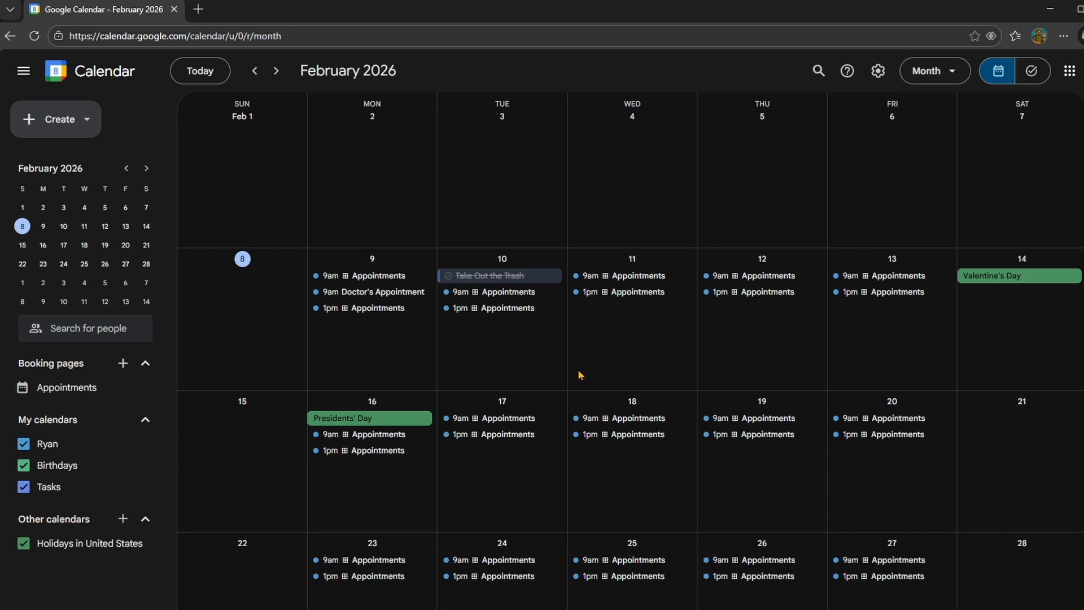
{"action": "left_click", "coordinate": [633, 424]}
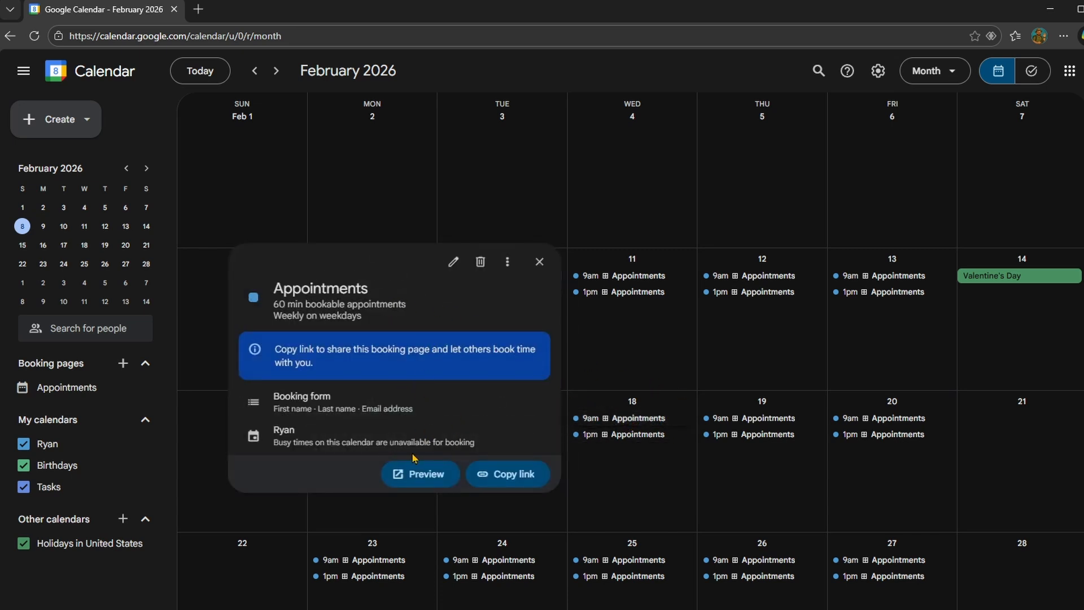
{"action": "left_click", "coordinate": [543, 263]}
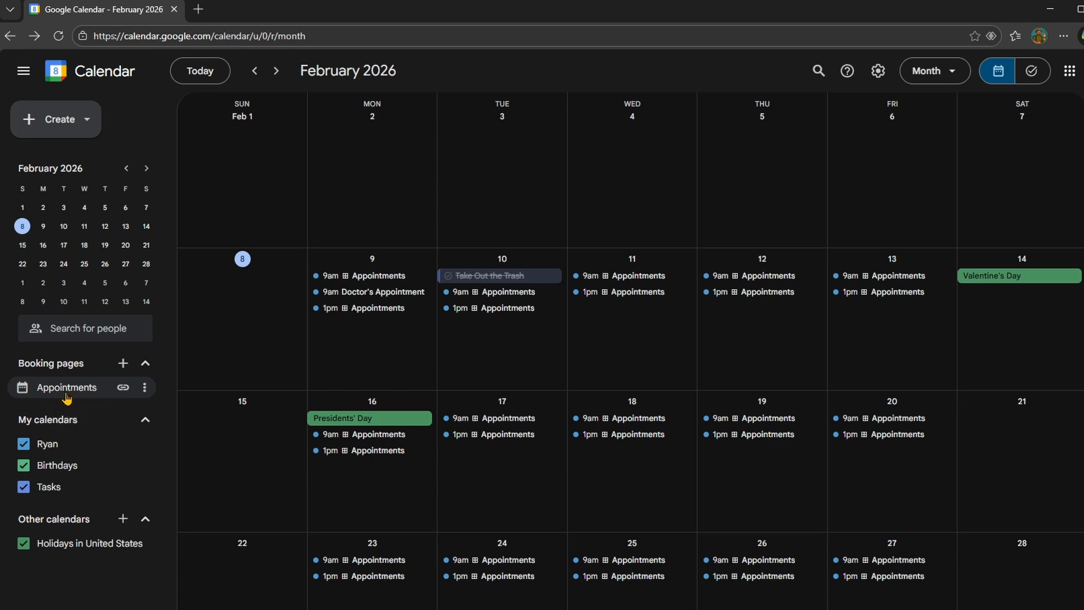
Step: Hide the Appointments booking page from the calendar and delete it
{"action": "left_click", "coordinate": [145, 389]}
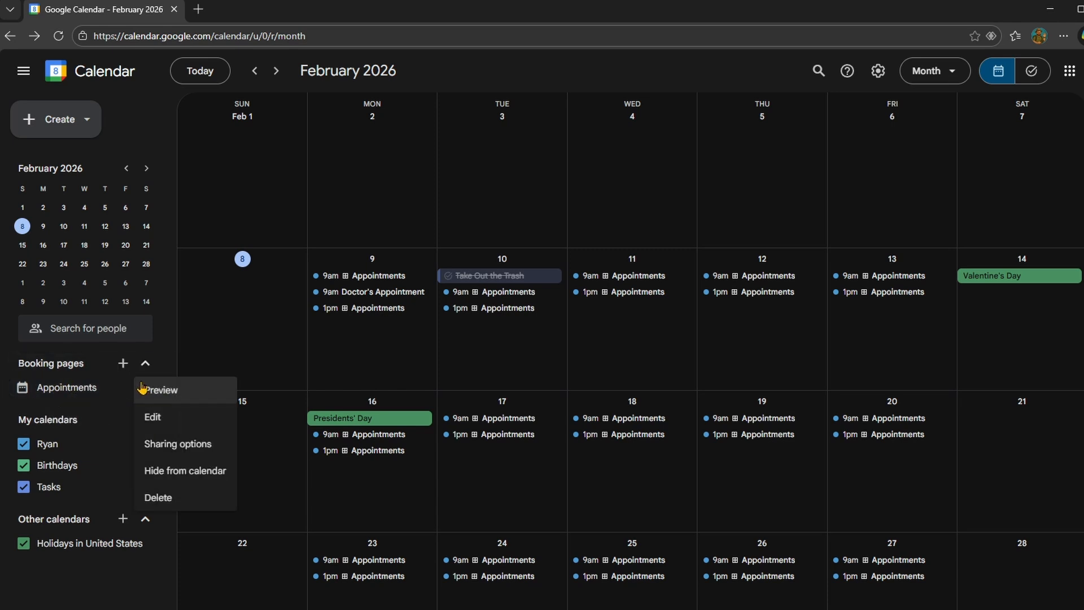
{"action": "left_click", "coordinate": [179, 474]}
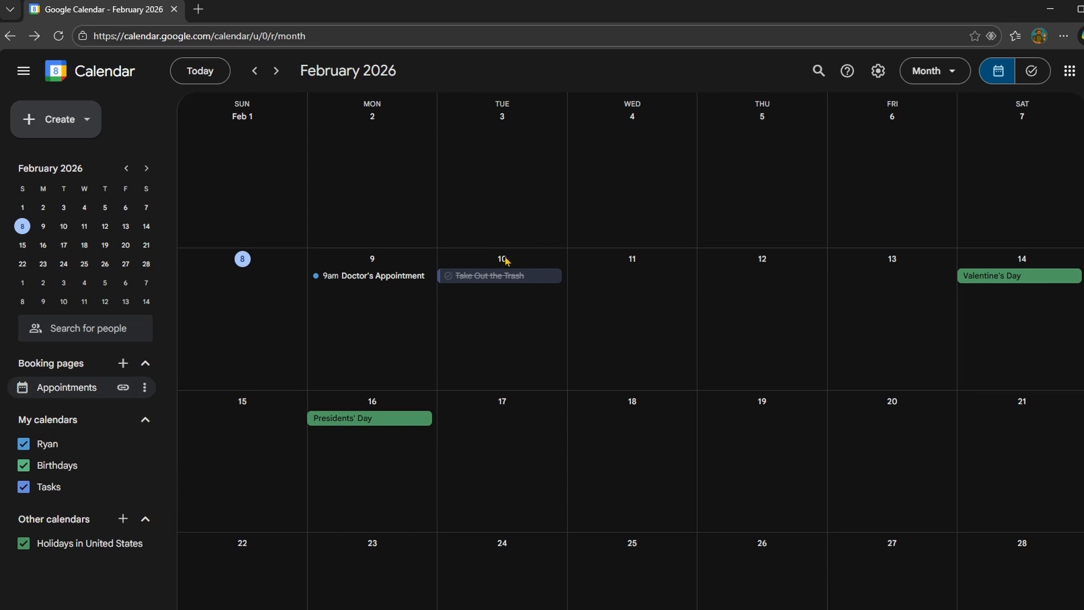
{"action": "left_click", "coordinate": [143, 396]}
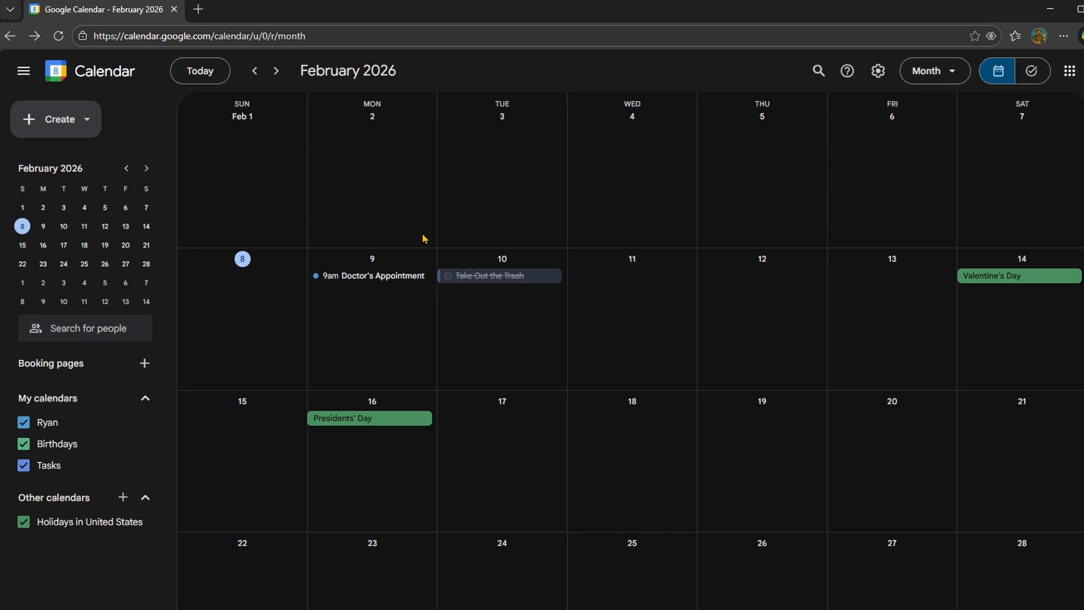
Step: Look over the completed tasks in the Tasks view and return to the month calendar
{"action": "left_click", "coordinate": [1036, 74]}
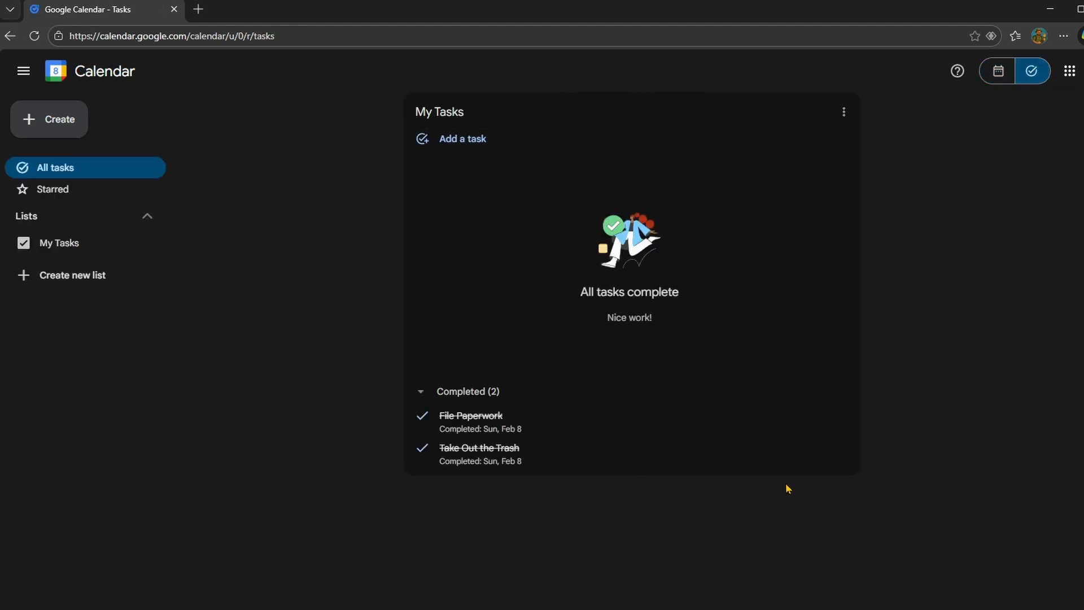
{"action": "left_click", "coordinate": [997, 78]}
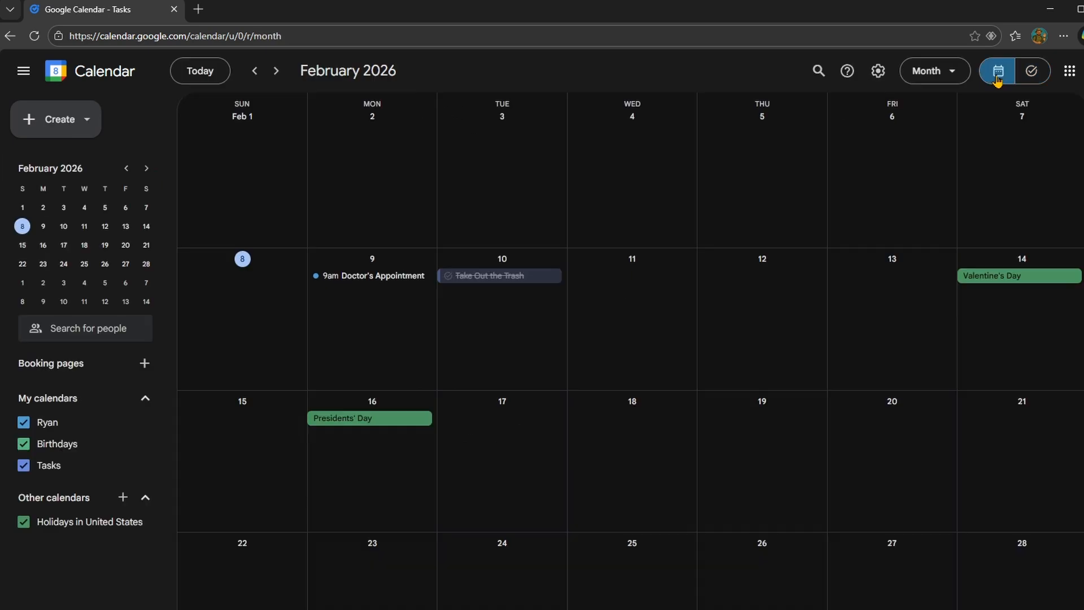